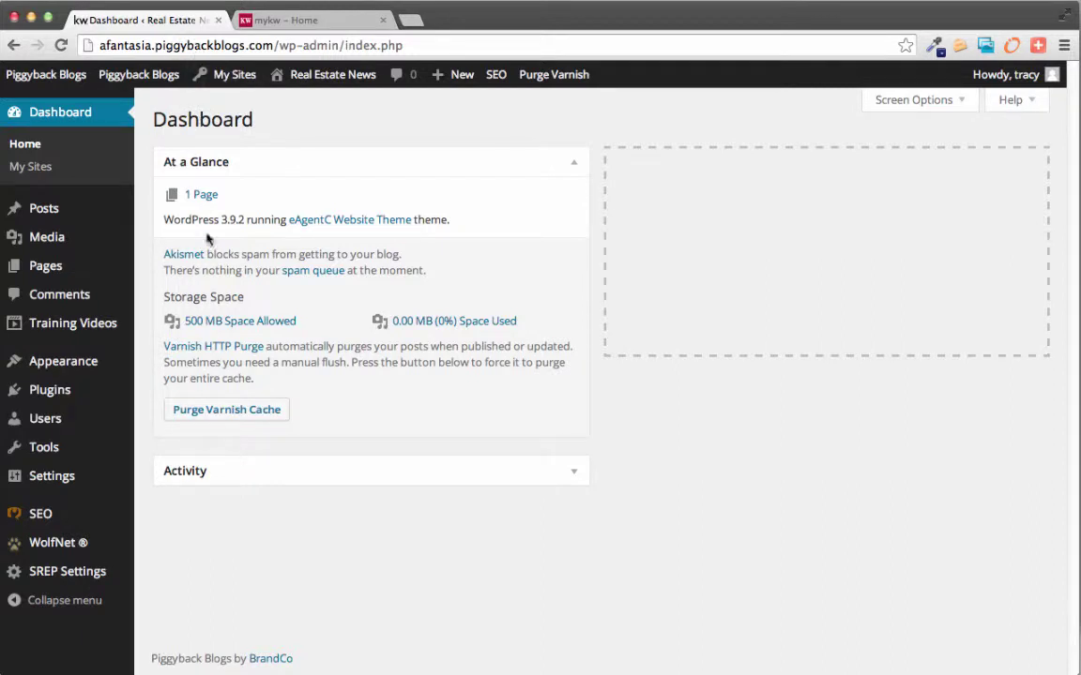
Open the WolfNet Search Manager and switch the active listings search criteria to selection by area
{"action": "mouse_move", "coordinate": [42, 542]}
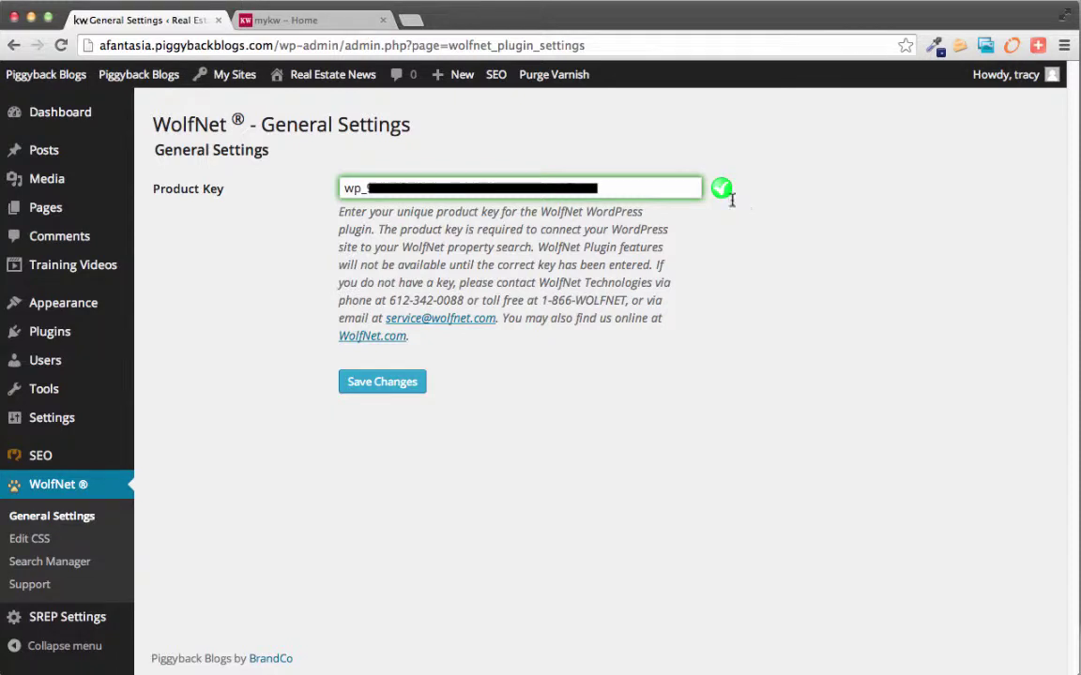
{"action": "left_click", "coordinate": [51, 563]}
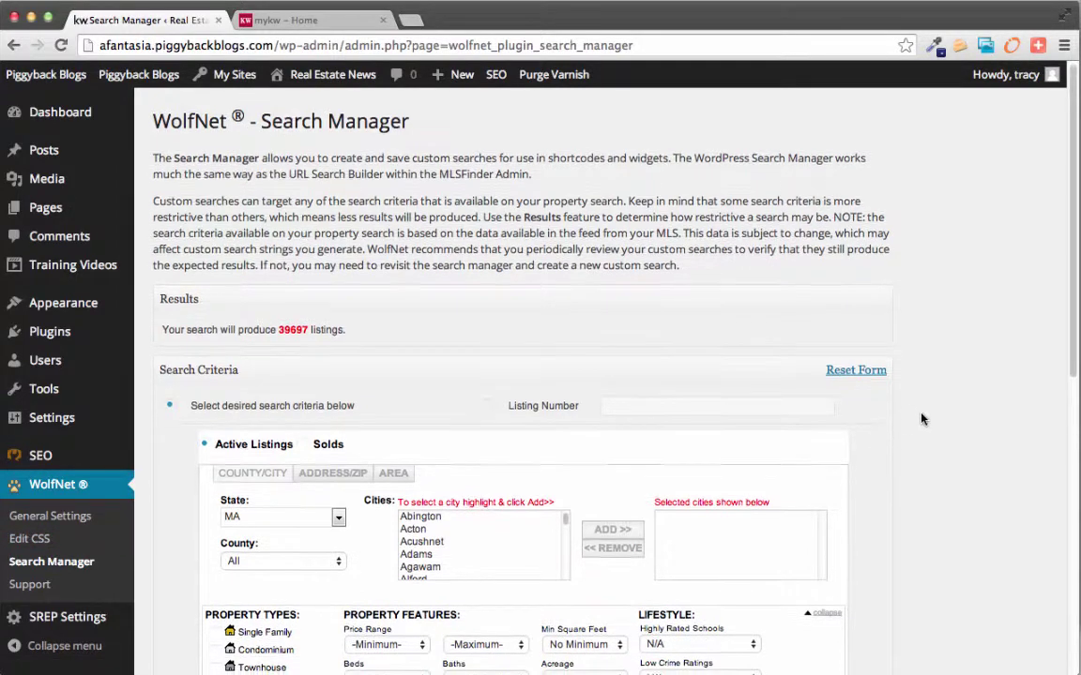
{"action": "scroll", "coordinate": [920, 420], "scroll_direction": "down", "scroll_amount": 5}
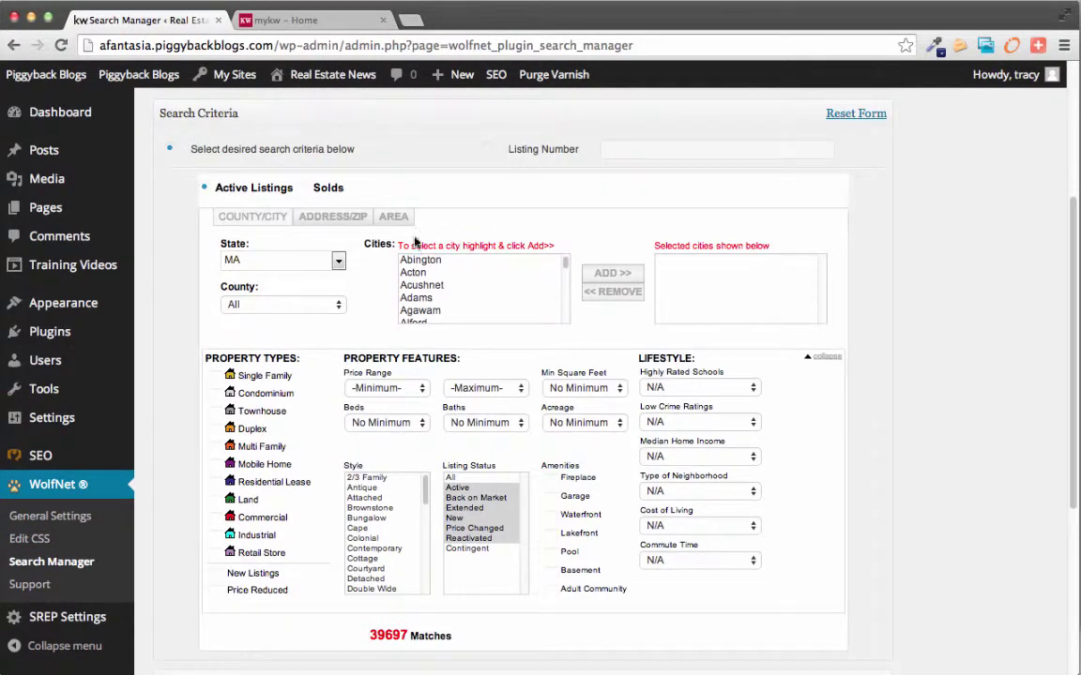
{"action": "left_click", "coordinate": [392, 218]}
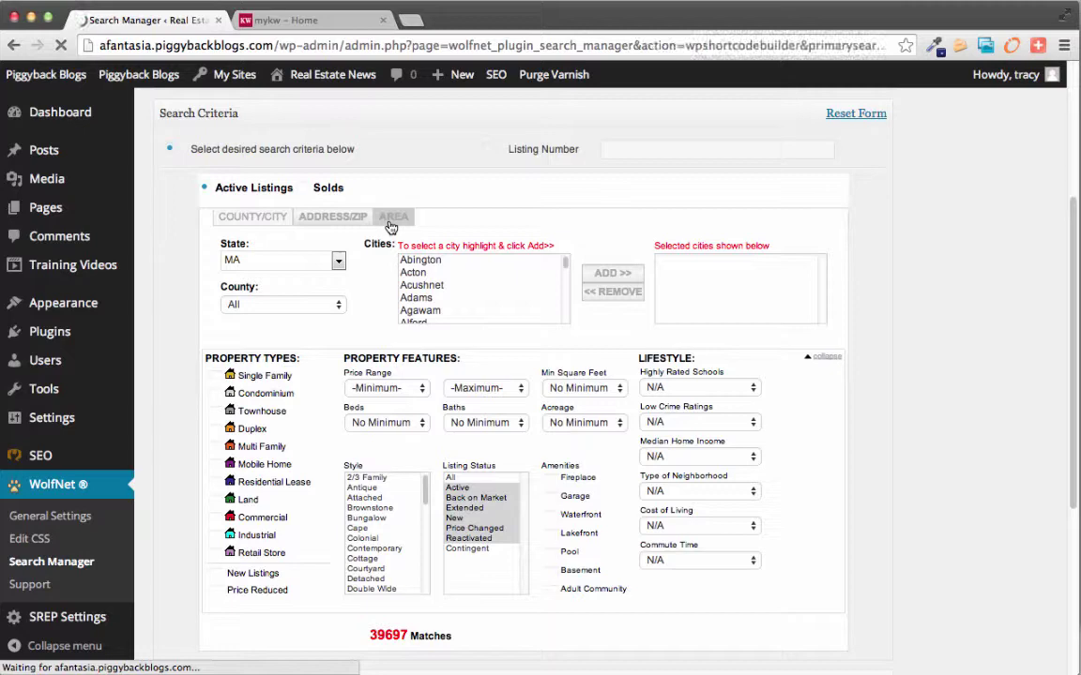
{"action": "scroll", "coordinate": [972, 362], "scroll_direction": "down", "scroll_amount": 4}
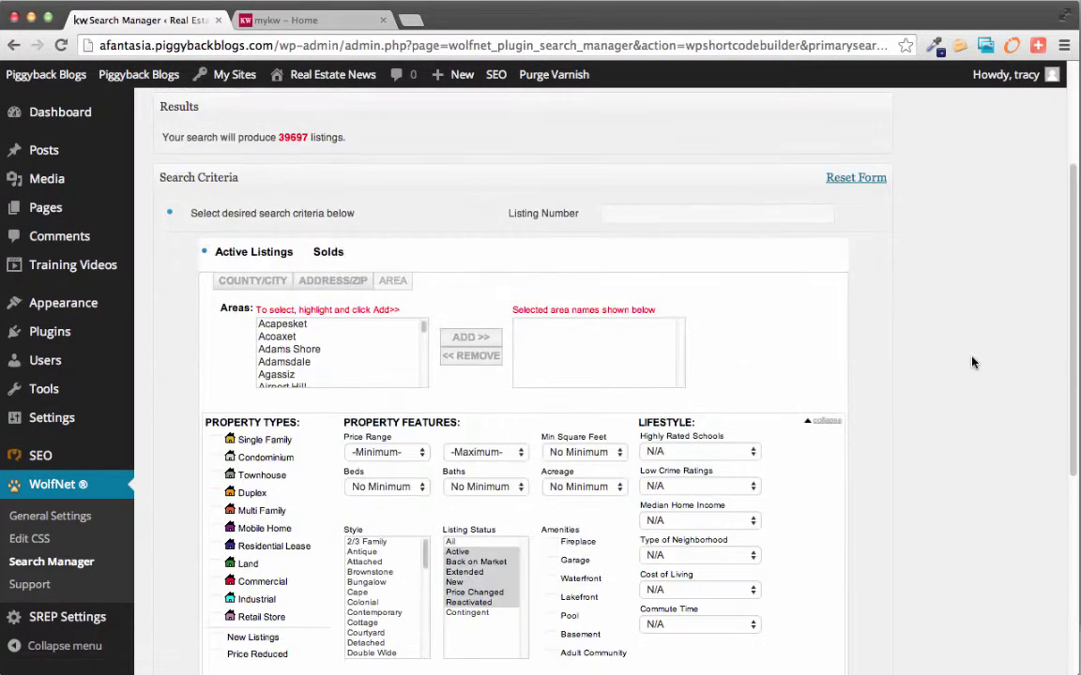
Add Davis Square to the selected area names for the custom search
{"action": "left_click", "coordinate": [292, 324]}
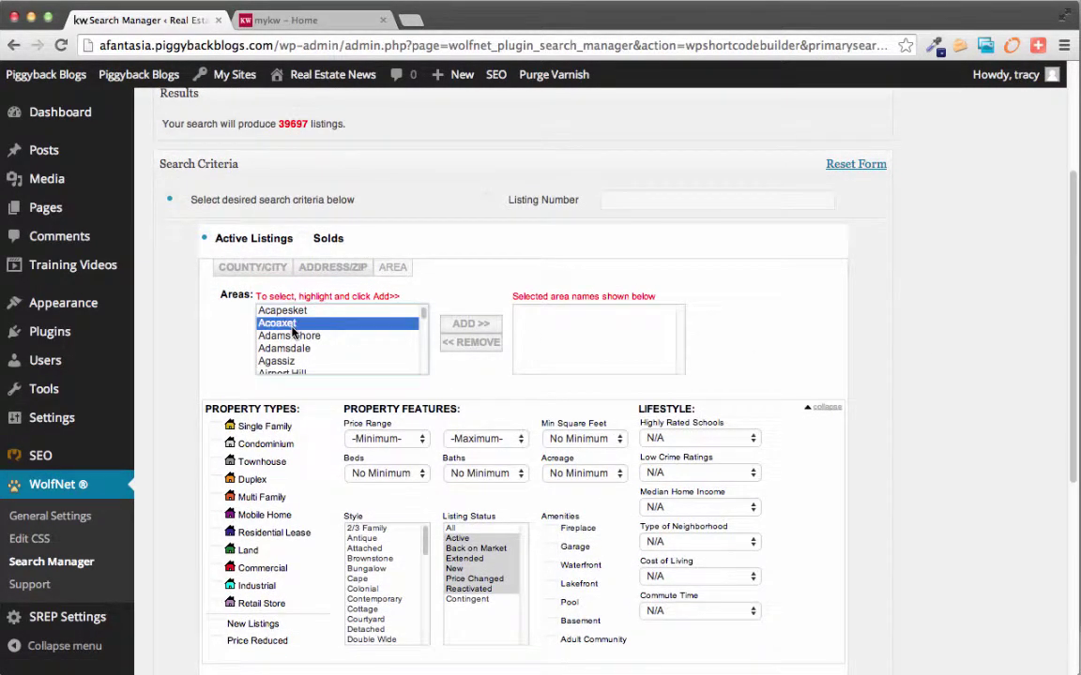
{"action": "key", "text": "d"}
{"action": "key", "text": "Down"}
{"action": "key", "text": "Down"}
{"action": "key", "text": "Down"}
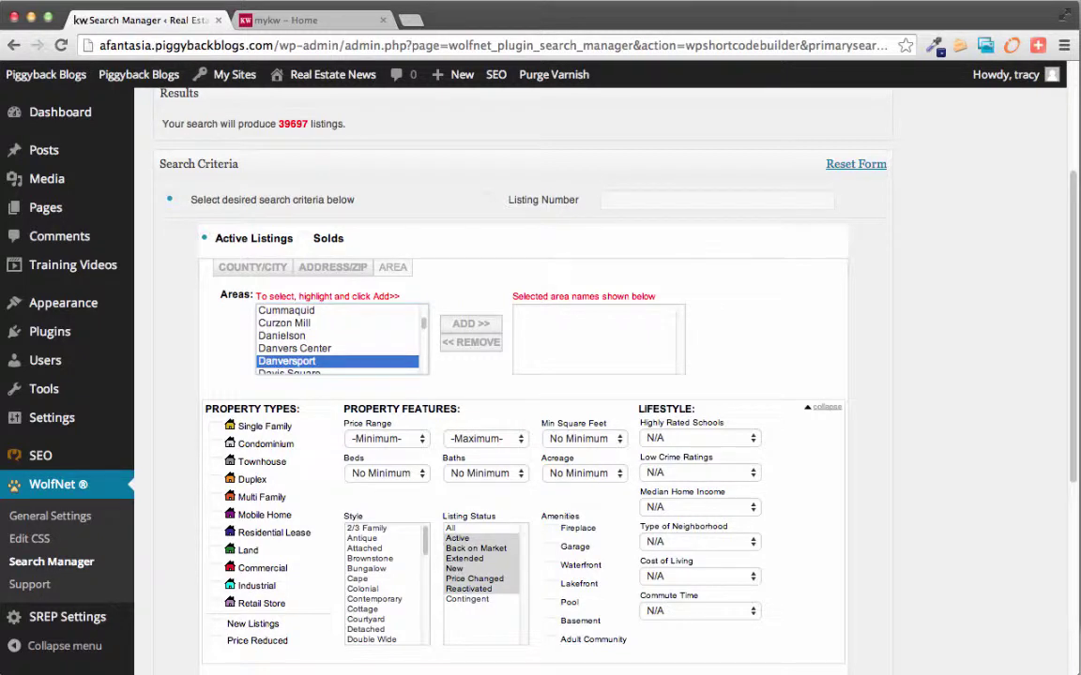
{"action": "left_click", "coordinate": [491, 327]}
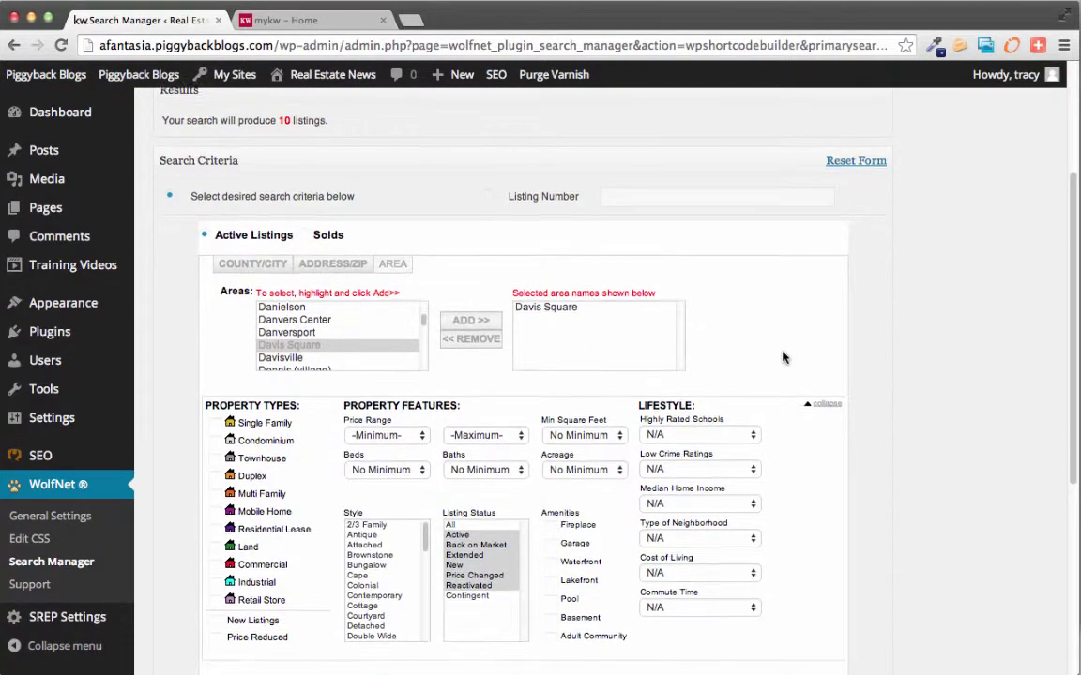
Save the custom search with the description "Davis Square"
{"action": "scroll", "coordinate": [782, 357], "scroll_direction": "down", "scroll_amount": 3}
{"action": "scroll", "coordinate": [717, 492], "scroll_direction": "down", "scroll_amount": 2}
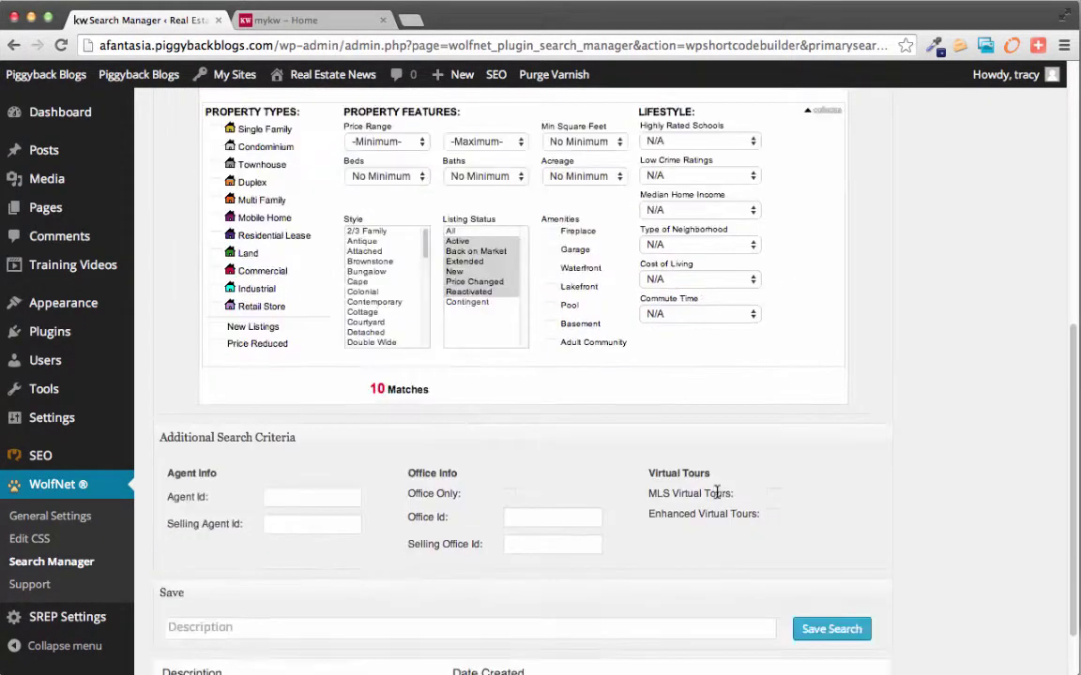
{"action": "scroll", "coordinate": [716, 492], "scroll_direction": "down", "scroll_amount": 1}
{"action": "left_click", "coordinate": [653, 556]}
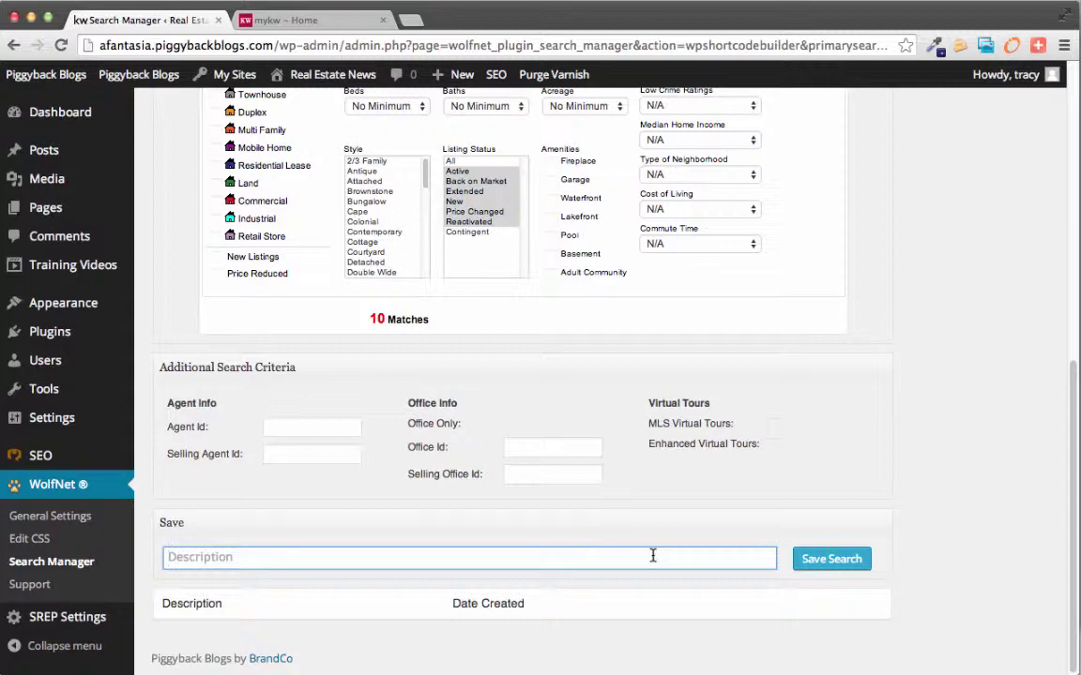
{"action": "type", "text": "David "}
{"action": "type", "text": "Square"}
{"action": "left_click", "coordinate": [844, 558]}
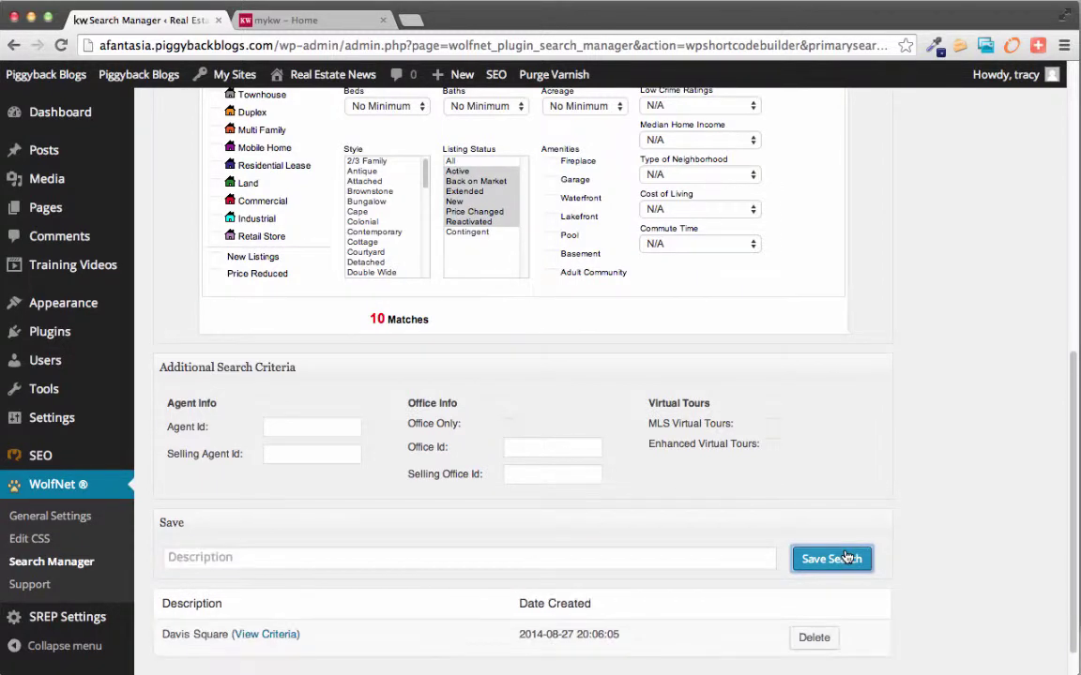
{"action": "scroll", "coordinate": [933, 502], "scroll_direction": "down", "scroll_amount": 2}
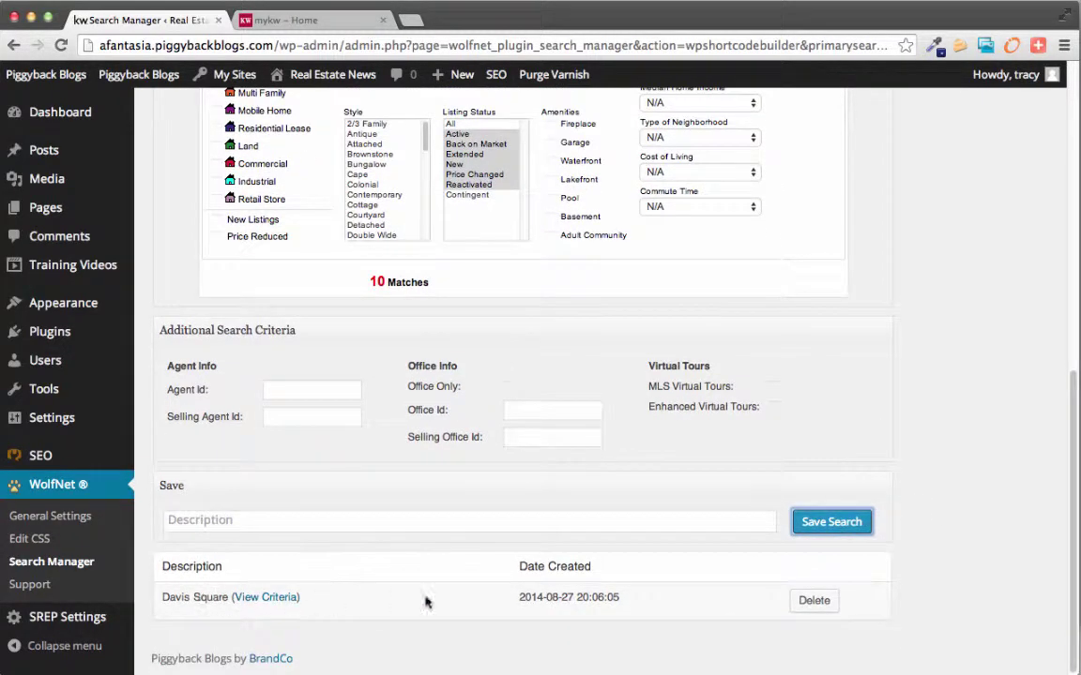
Create a new page titled "Davis Square Homes for Sale" and put placeholder text about writing community content in its body
{"action": "scroll", "coordinate": [693, 570], "scroll_direction": "up", "scroll_amount": 10}
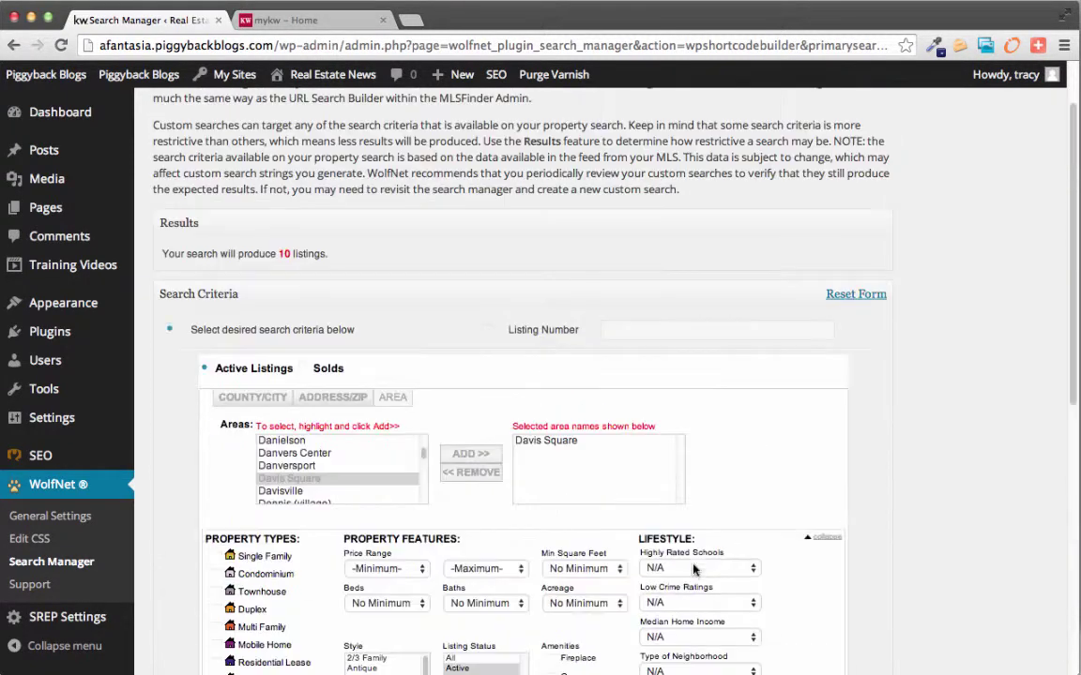
{"action": "left_click", "coordinate": [31, 222]}
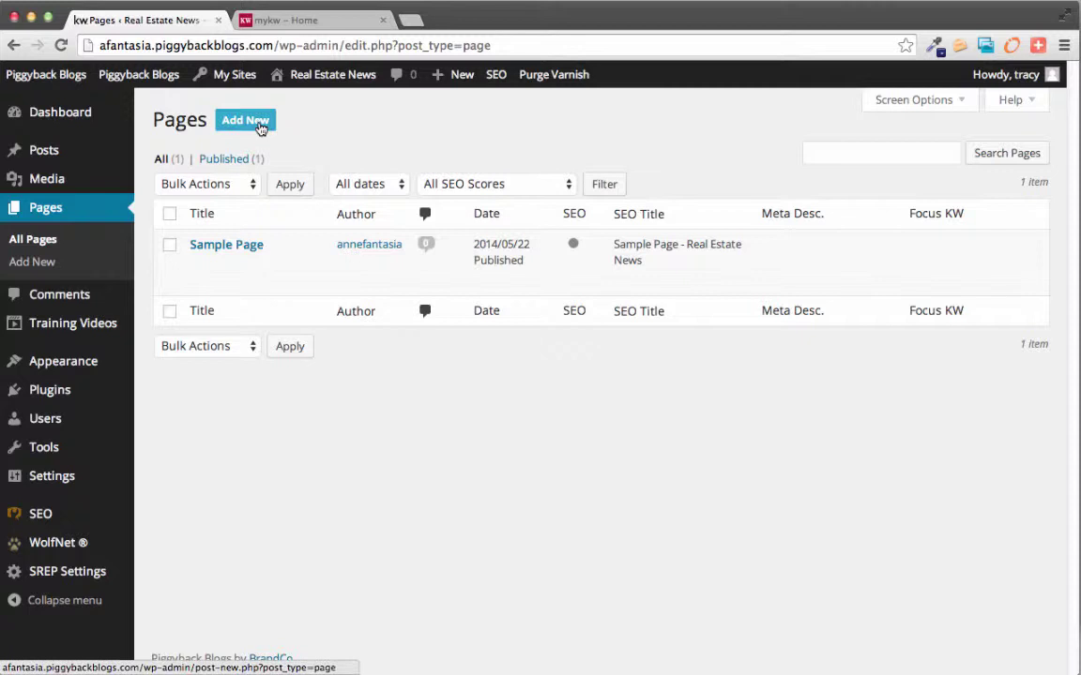
{"action": "left_click", "coordinate": [259, 125]}
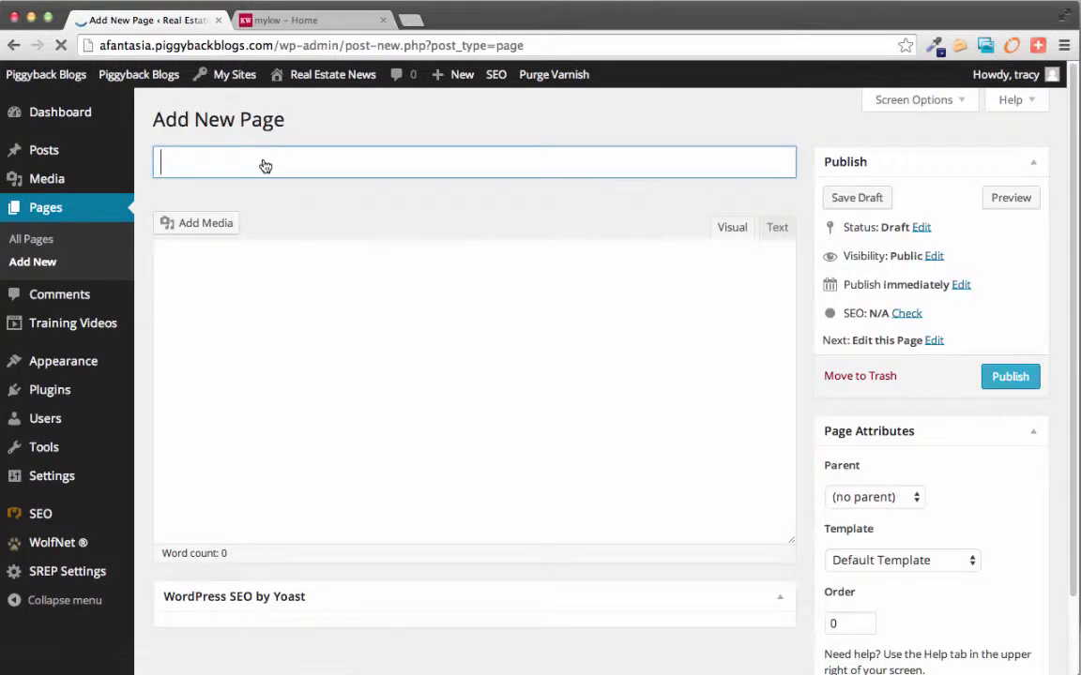
{"action": "type", "text": "Davi"}
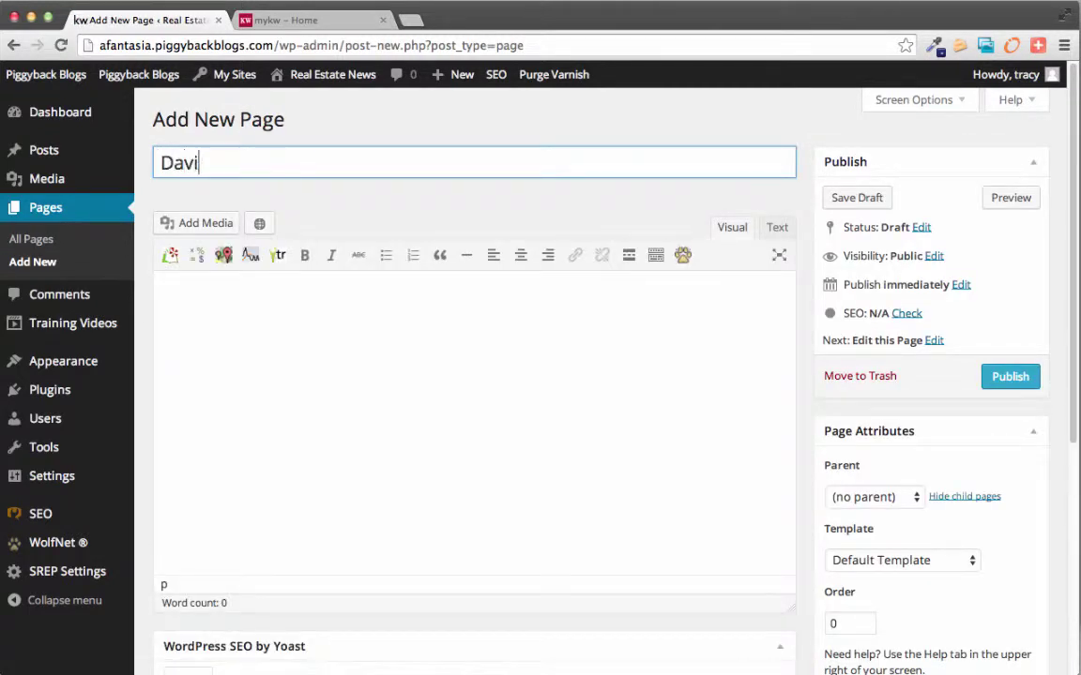
{"action": "type", "text": "s Square Hom"}
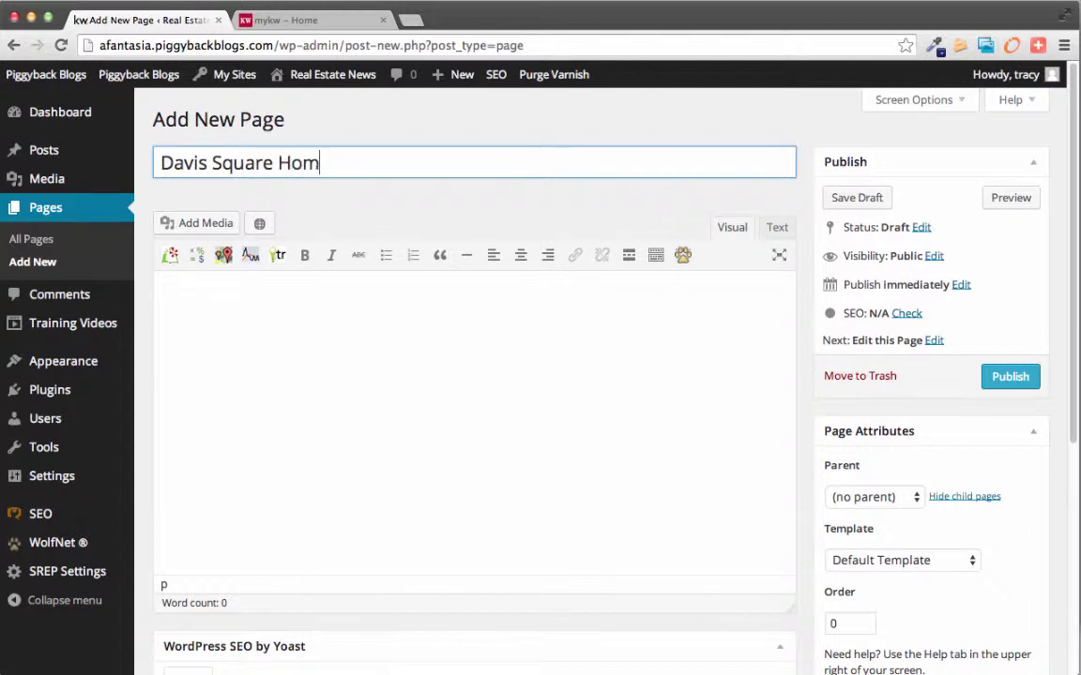
{"action": "type", "text": "es for Sale"}
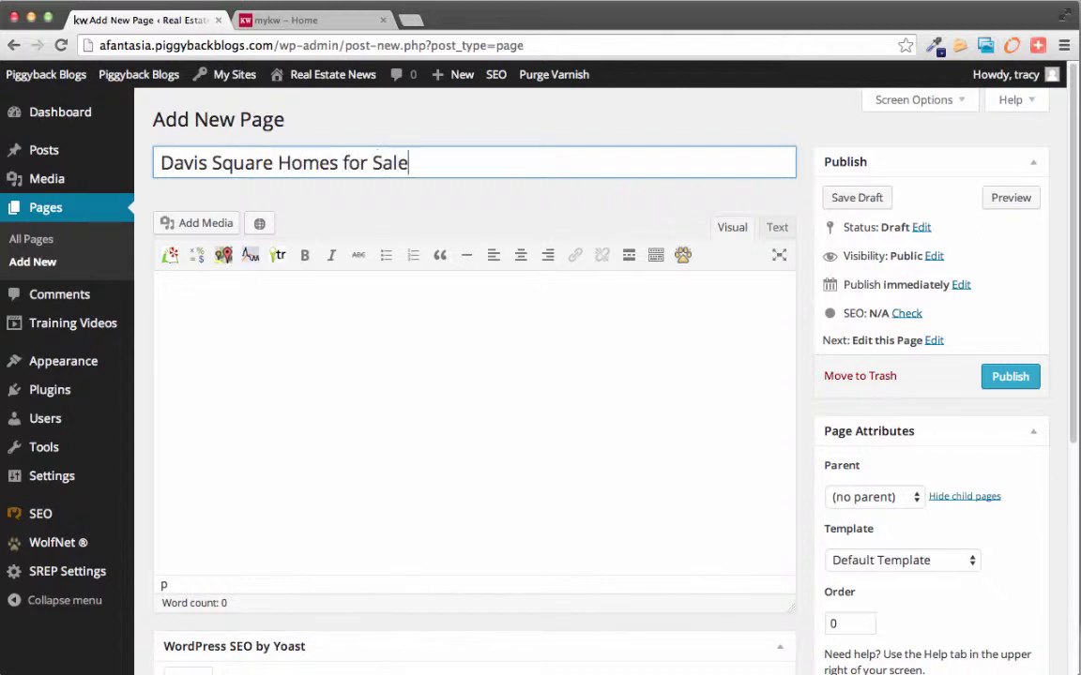
{"action": "left_click", "coordinate": [234, 331]}
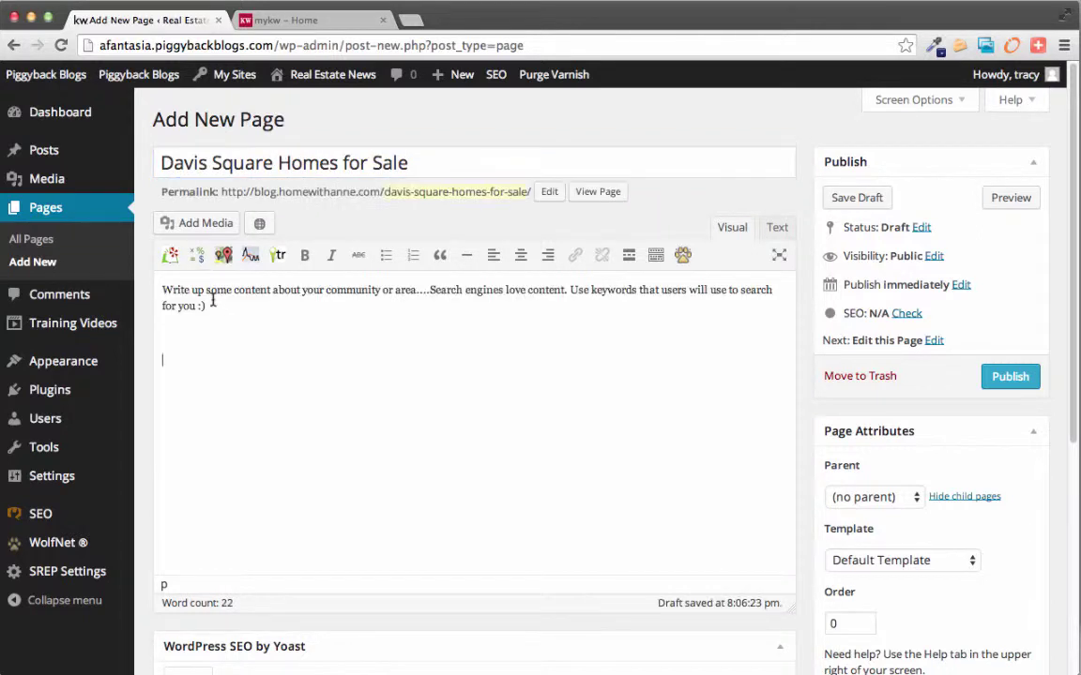
Start a WolfNet Listing Grid shortcode using the Davis Square saved search and title it "Davis Square Search"
{"action": "left_click", "coordinate": [683, 256]}
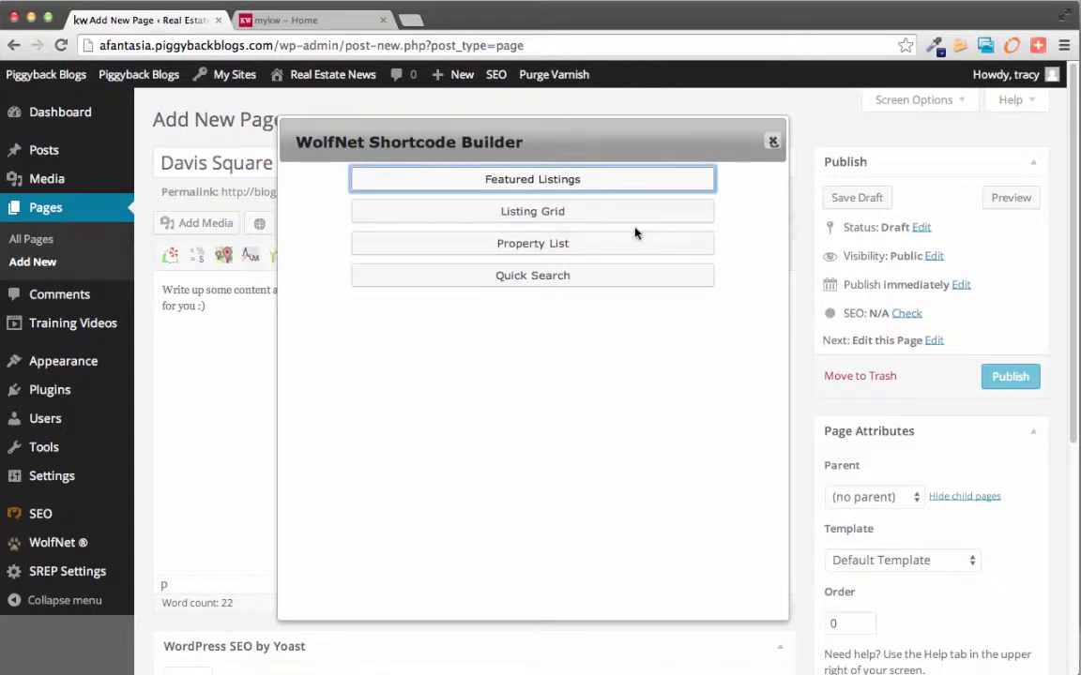
{"action": "left_click", "coordinate": [552, 216]}
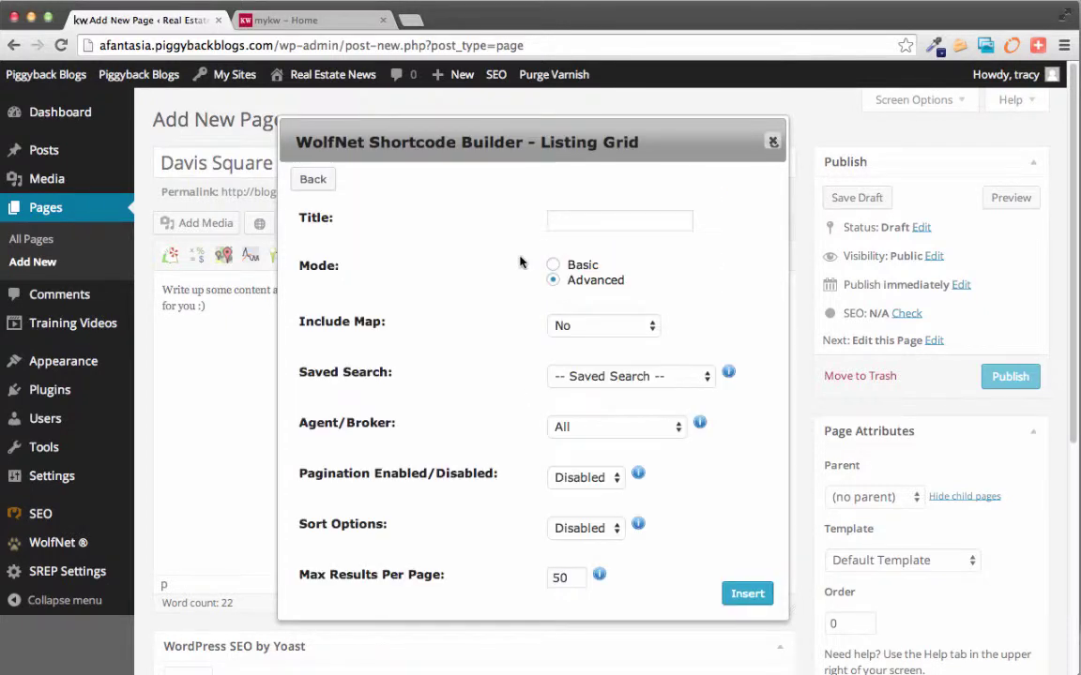
{"action": "left_click", "coordinate": [605, 377]}
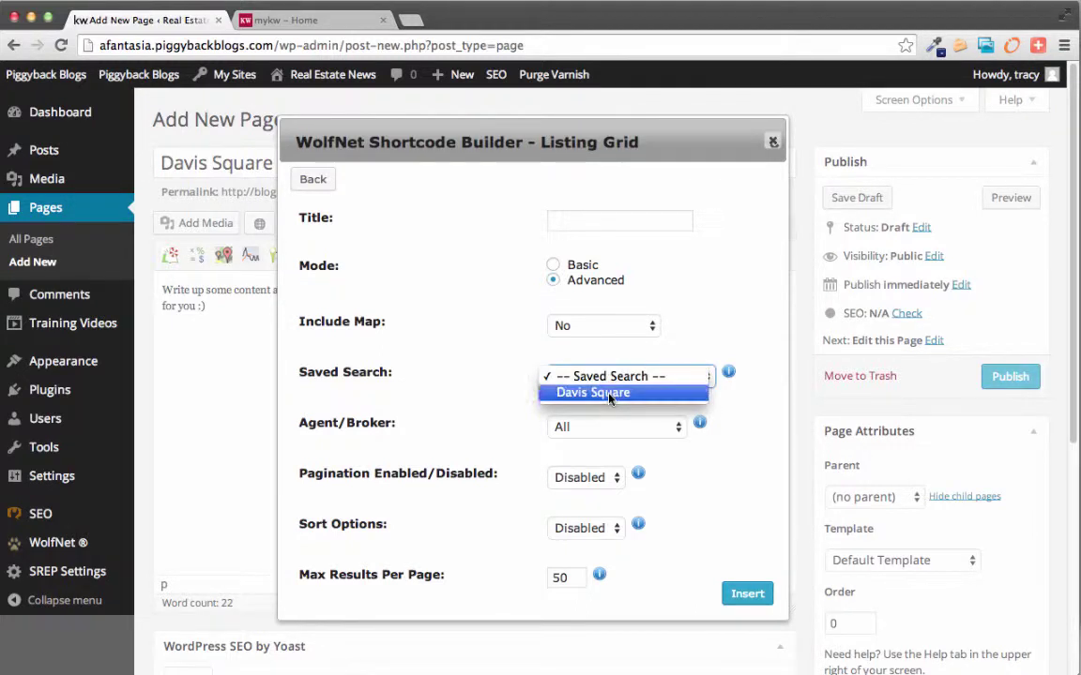
{"action": "left_click", "coordinate": [609, 394]}
{"action": "left_click", "coordinate": [600, 219]}
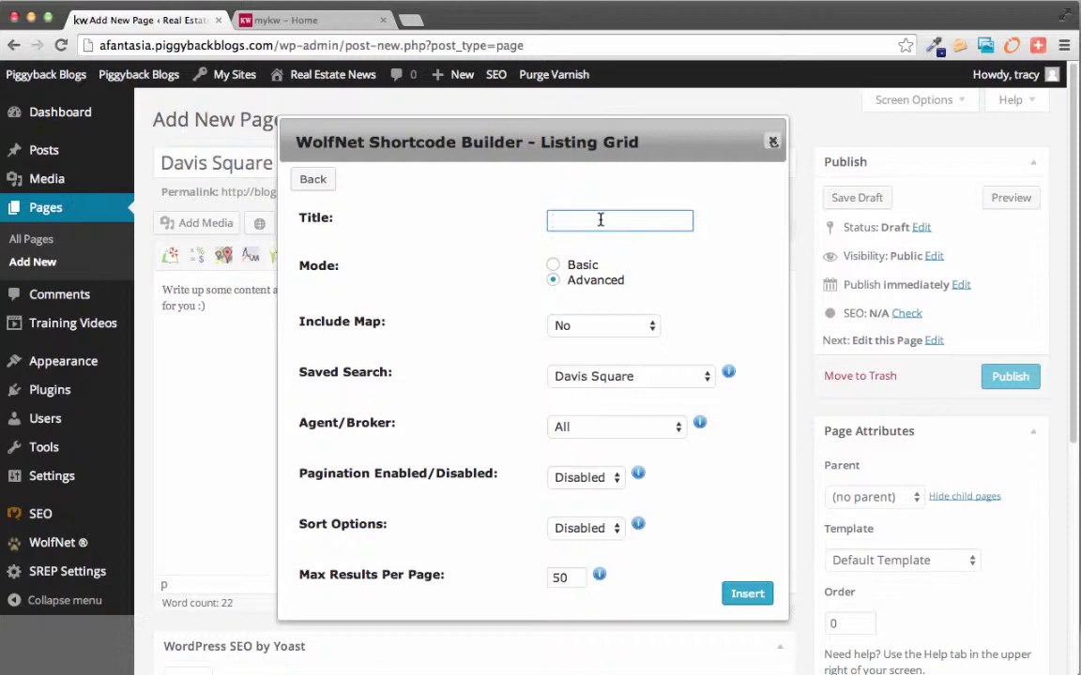
{"action": "type", "text": "Davis Square Search"}
Include the map above the listings, keep pagination disabled, and insert the listing grid shortcode into the page
{"action": "scroll", "coordinate": [731, 308], "scroll_direction": "down", "scroll_amount": 2}
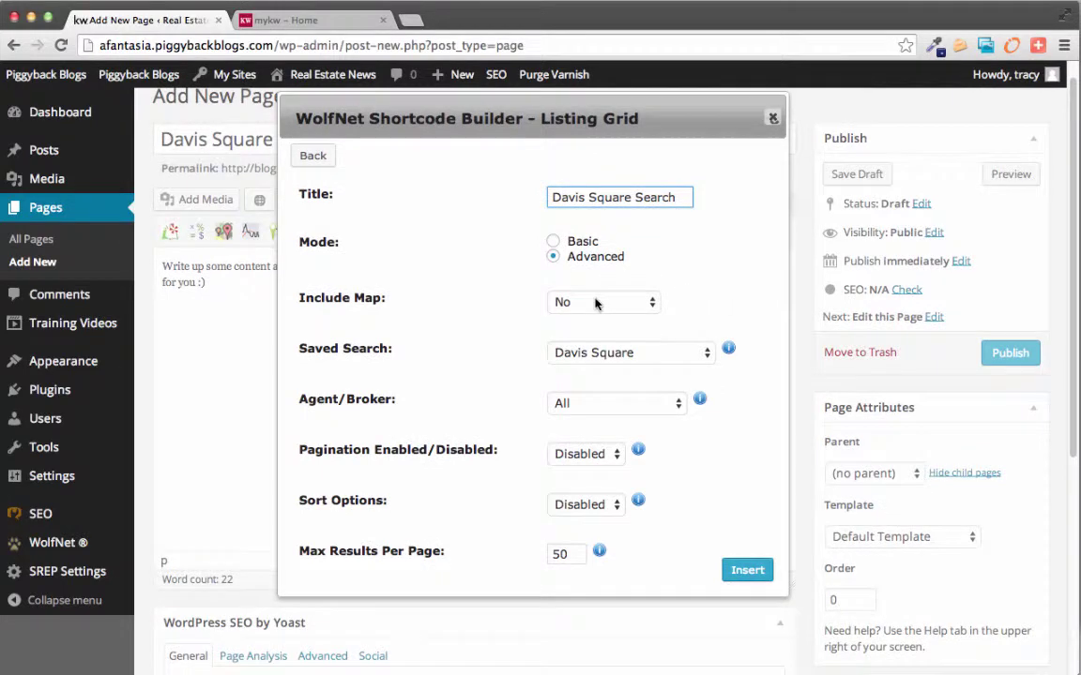
{"action": "left_click", "coordinate": [595, 302]}
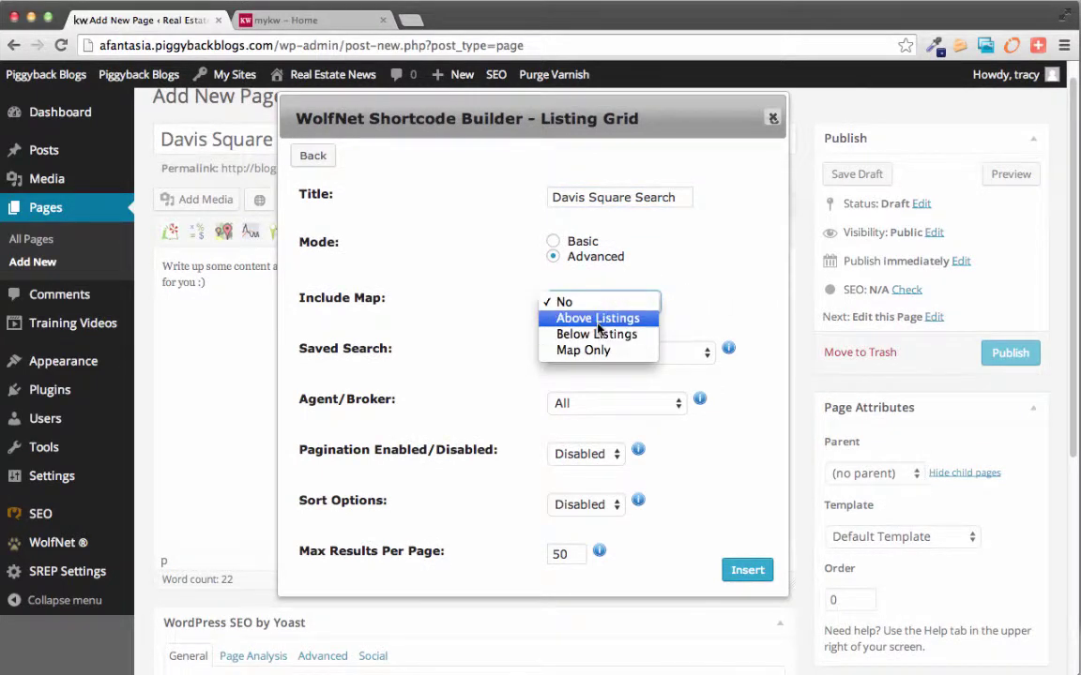
{"action": "left_click", "coordinate": [598, 319]}
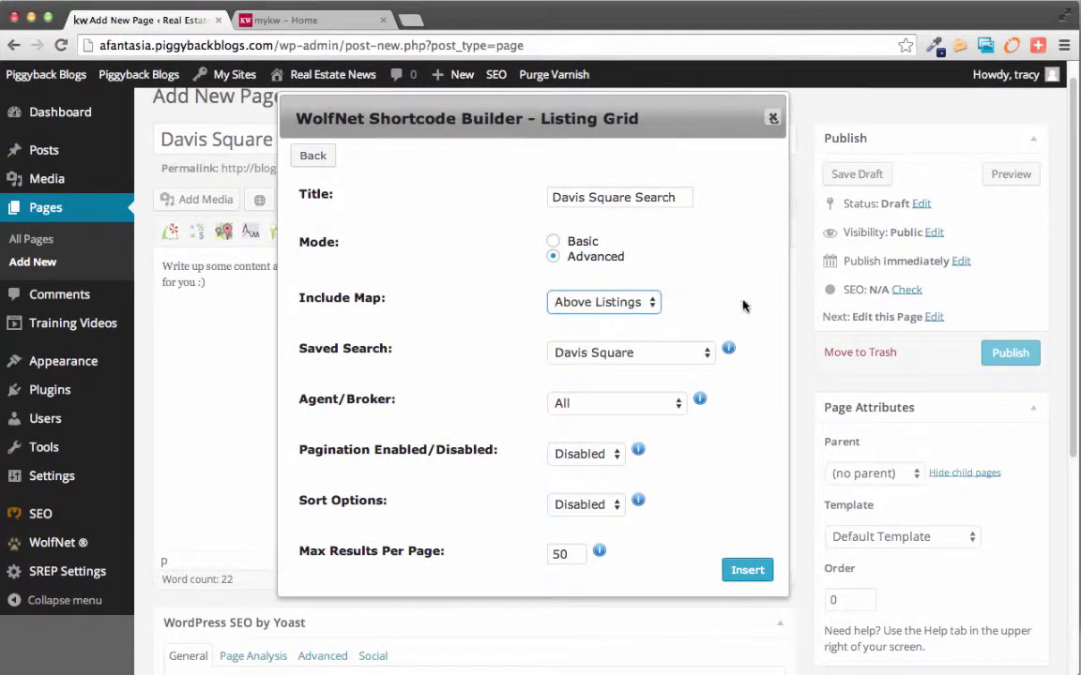
{"action": "scroll", "coordinate": [708, 445], "scroll_direction": "down", "scroll_amount": 1}
{"action": "scroll", "coordinate": [708, 445], "scroll_direction": "down", "scroll_amount": 1}
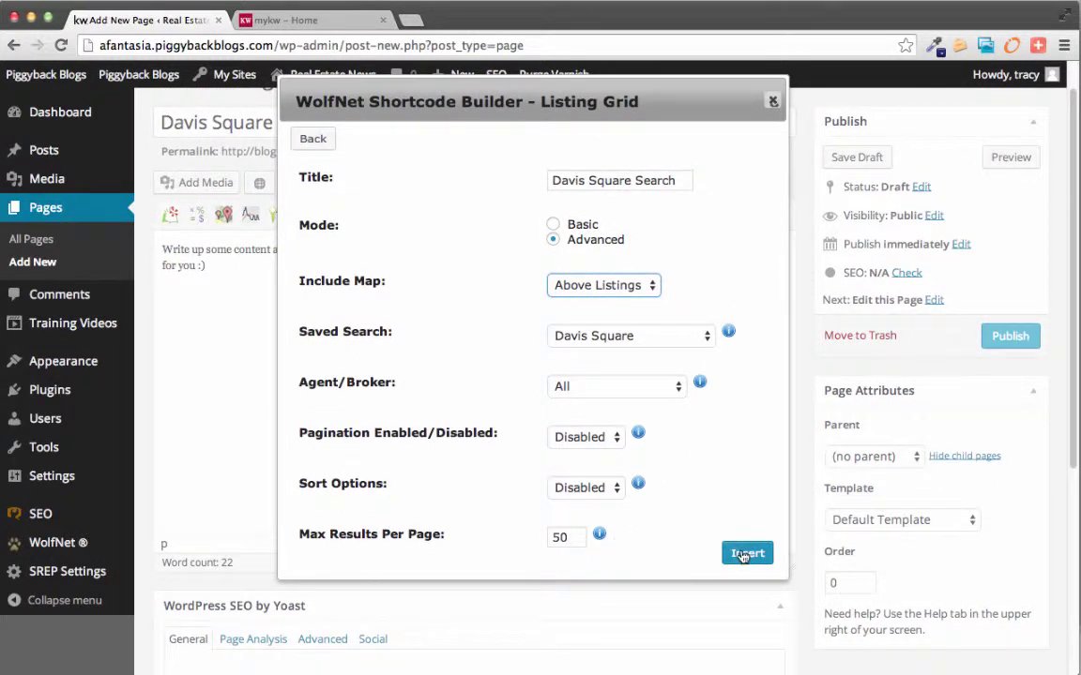
{"action": "left_click", "coordinate": [587, 437]}
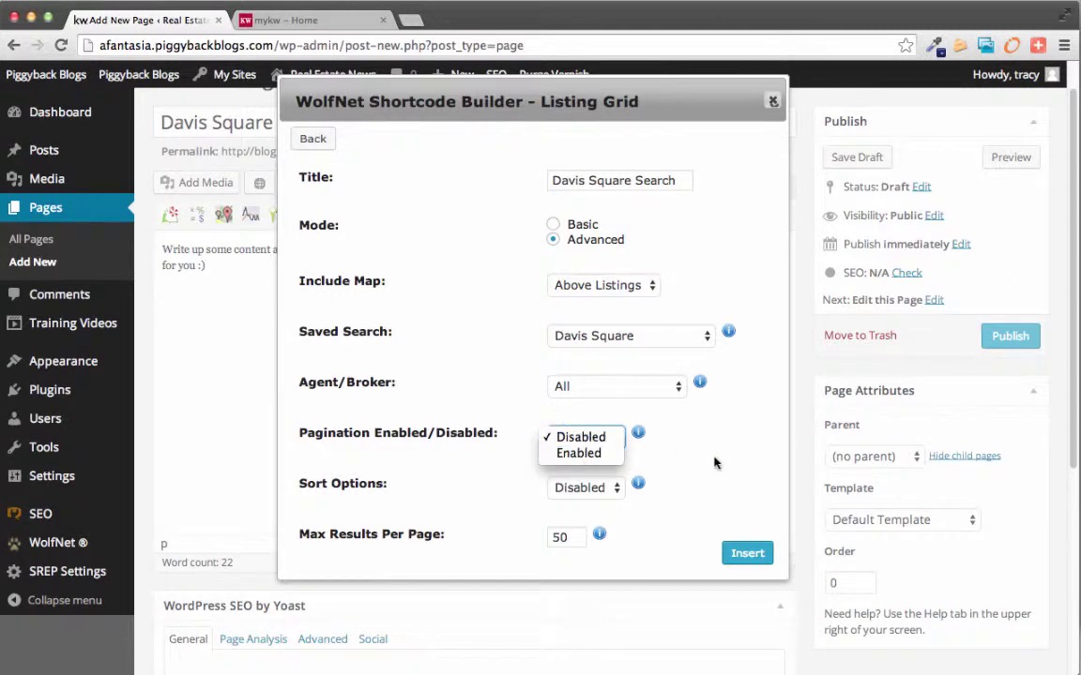
{"action": "left_click", "coordinate": [581, 437]}
{"action": "left_click", "coordinate": [741, 553]}
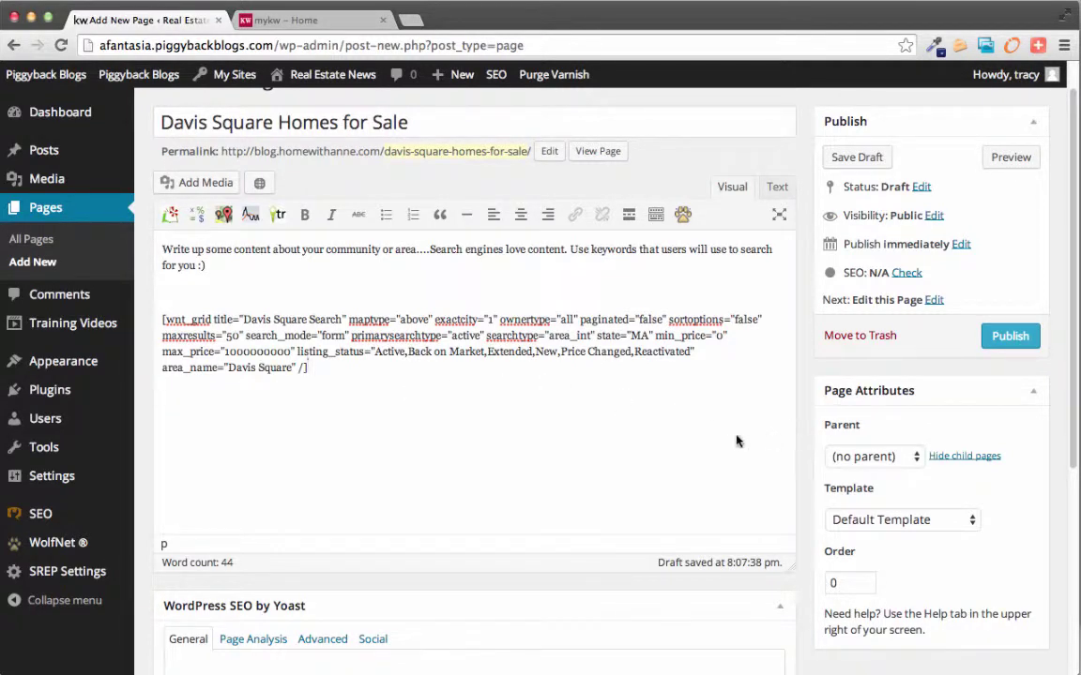
Look over the page's SEO fields and publish the Davis Square Homes for Sale page
{"action": "scroll", "coordinate": [765, 434], "scroll_direction": "down", "scroll_amount": 5}
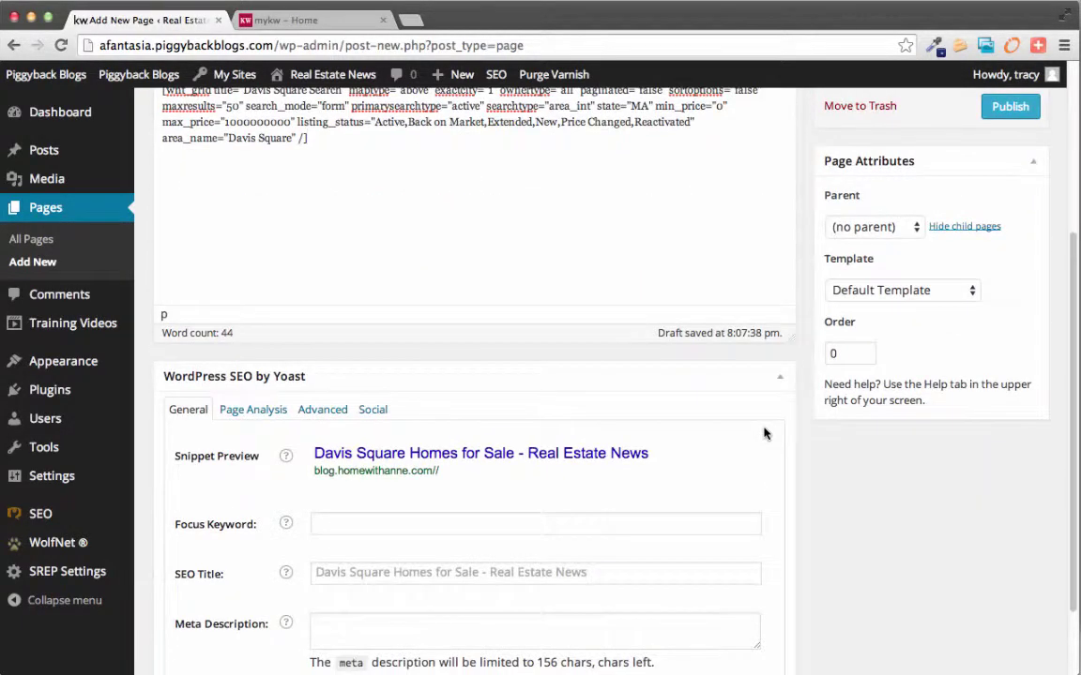
{"action": "scroll", "coordinate": [764, 433], "scroll_direction": "down", "scroll_amount": 2}
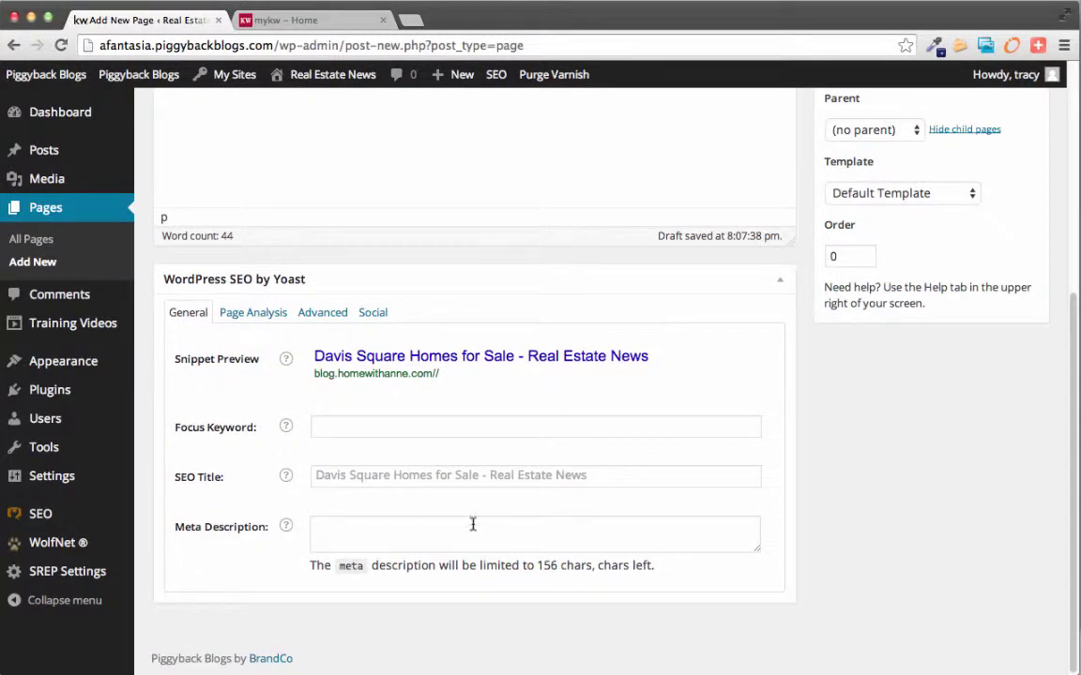
{"action": "scroll", "coordinate": [783, 516], "scroll_direction": "up", "scroll_amount": 8}
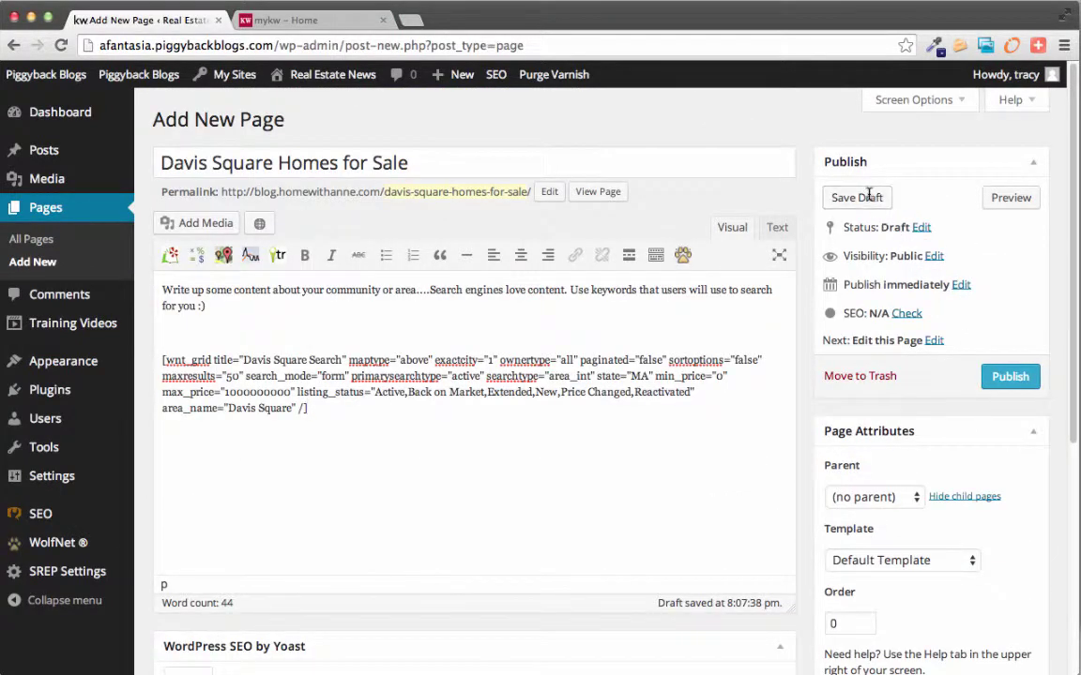
{"action": "left_click", "coordinate": [1011, 379]}
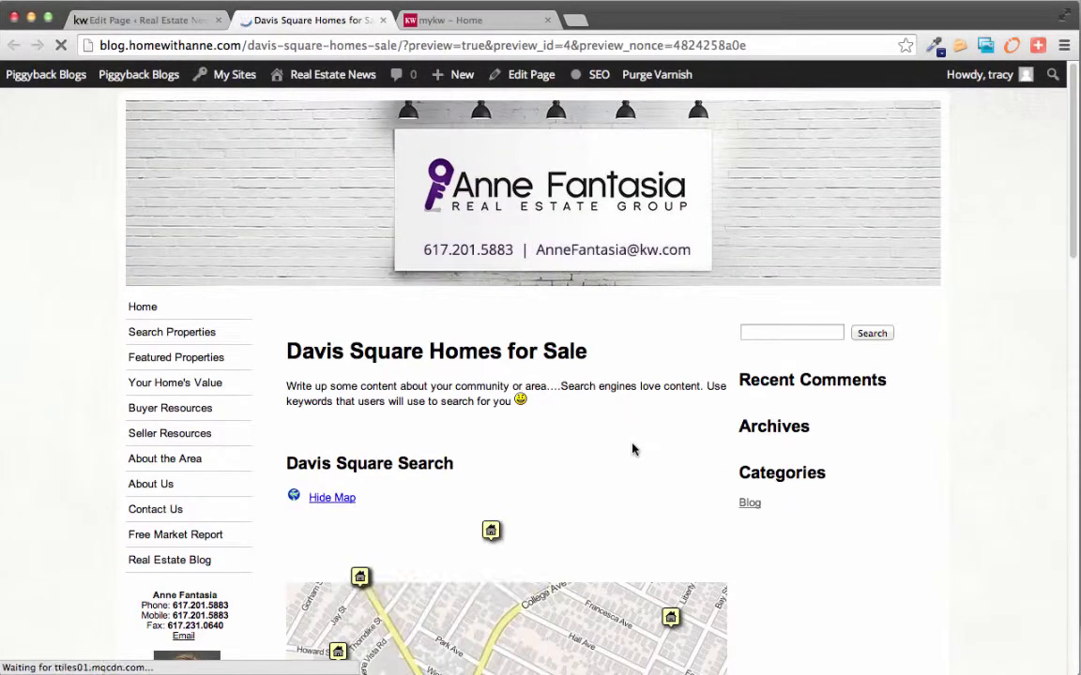
Examine the map and the property listing grid on the page's front-end preview
{"action": "scroll", "coordinate": [738, 460], "scroll_direction": "down", "scroll_amount": 1}
{"action": "scroll", "coordinate": [737, 460], "scroll_direction": "down", "scroll_amount": 6}
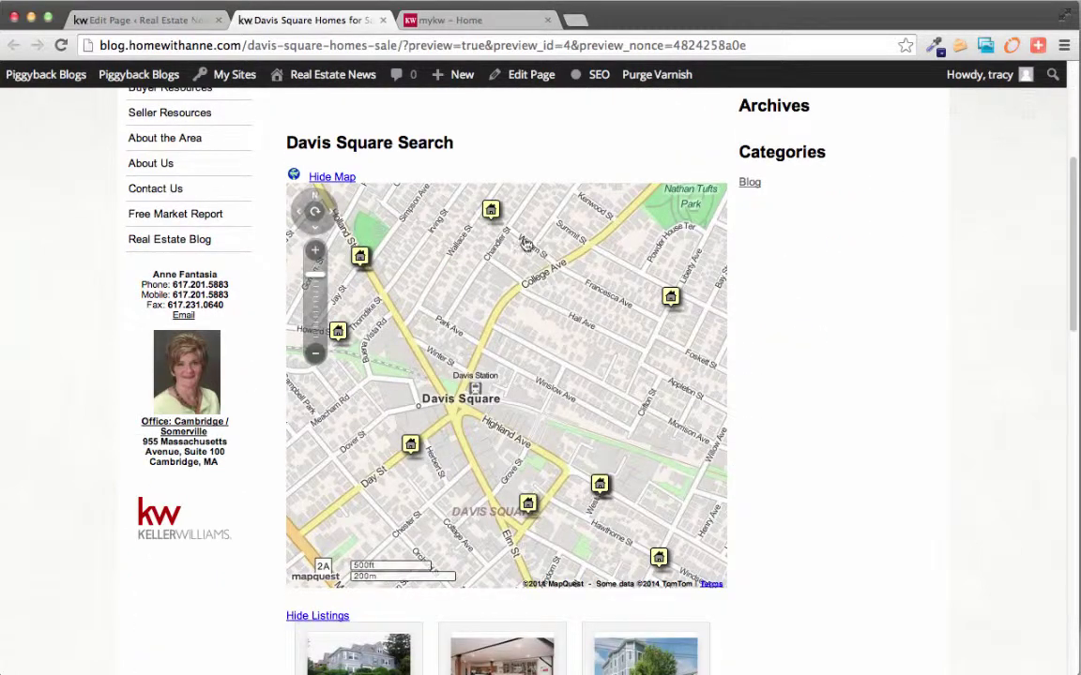
{"action": "scroll", "coordinate": [831, 408], "scroll_direction": "down", "scroll_amount": 4}
{"action": "scroll", "coordinate": [811, 422], "scroll_direction": "down", "scroll_amount": 9}
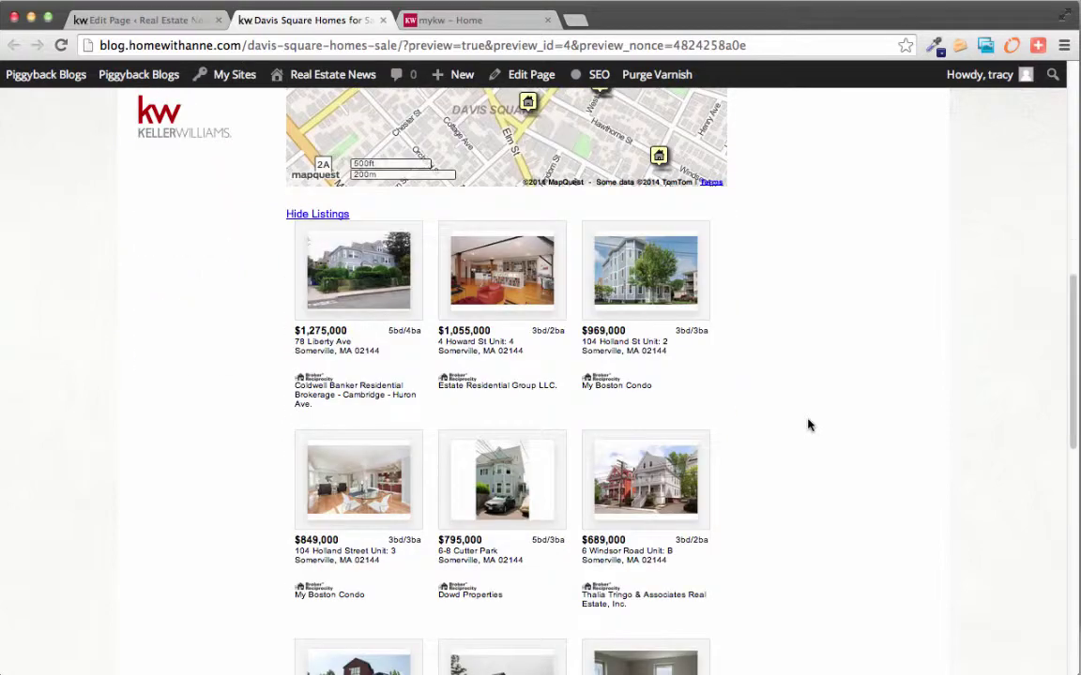
Look through the listing grid, open the $969,000 property's detail page, and highlight the domain in its web address
{"action": "scroll", "coordinate": [805, 428], "scroll_direction": "down", "scroll_amount": 5}
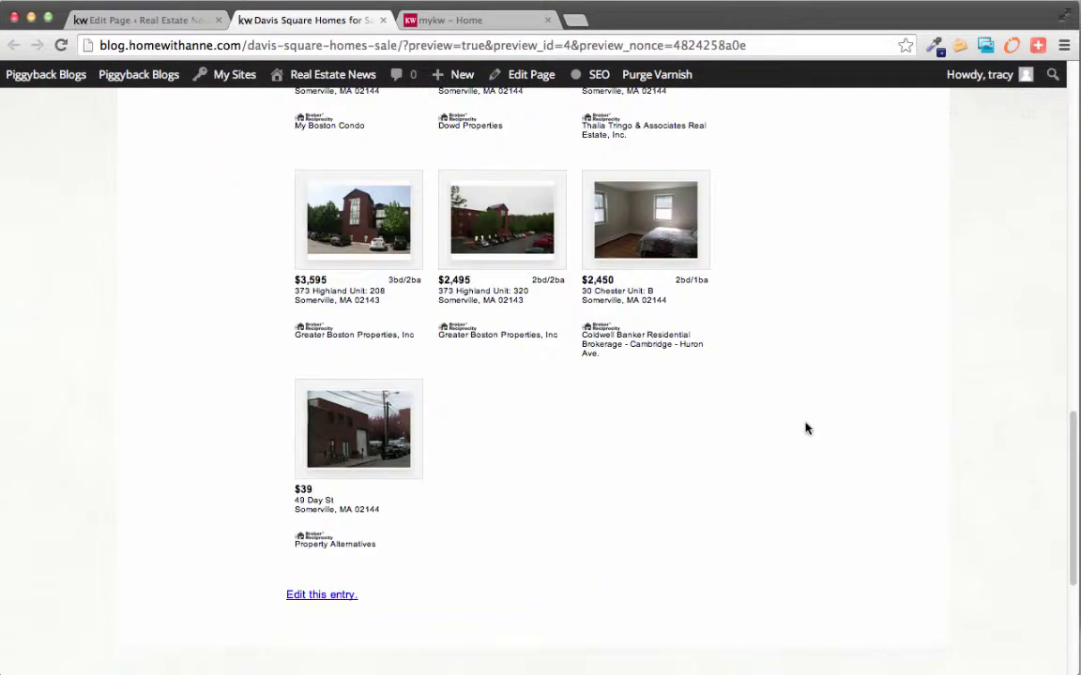
{"action": "scroll", "coordinate": [805, 429], "scroll_direction": "up", "scroll_amount": 15}
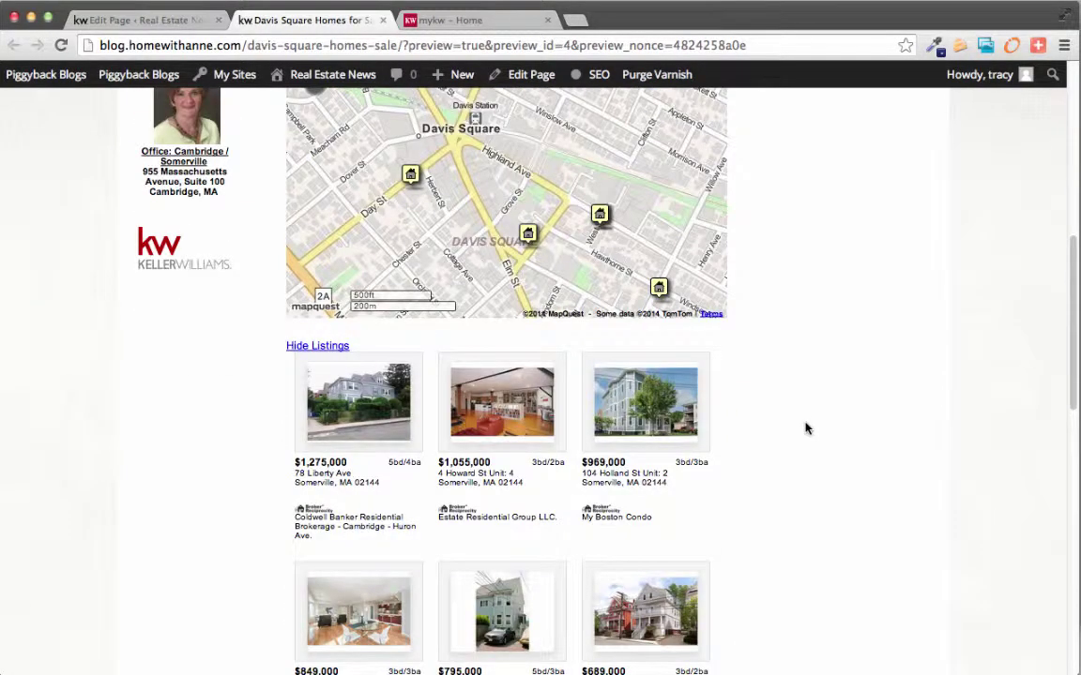
{"action": "left_click", "coordinate": [636, 404]}
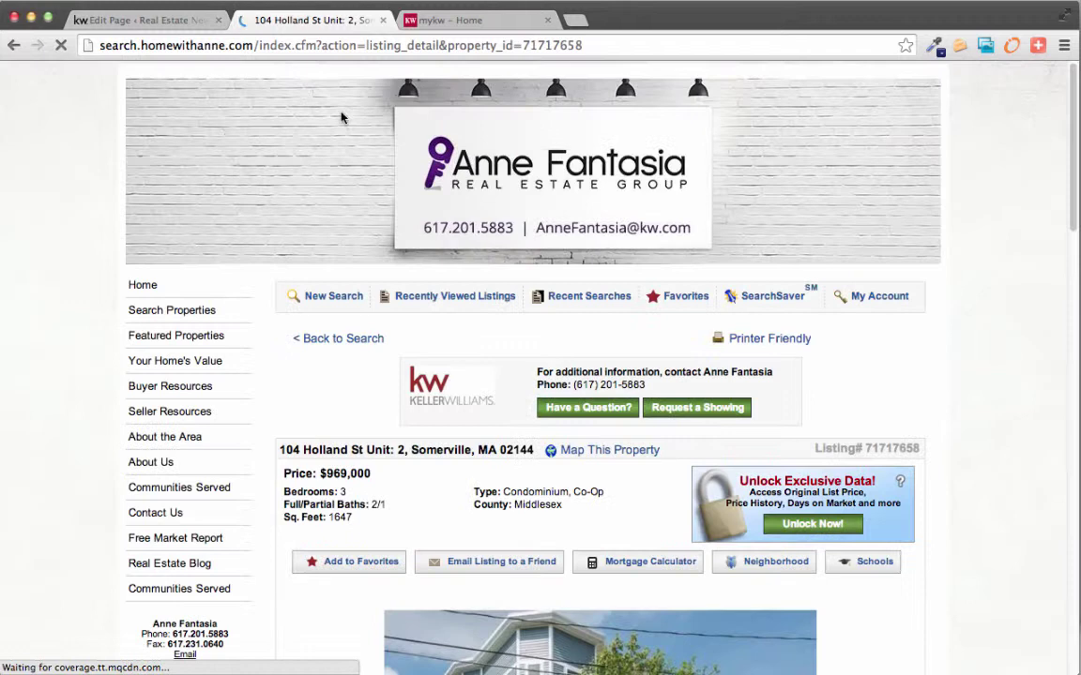
{"action": "left_click_drag", "start_coordinate": [252, 45], "coordinate": [111, 58]}
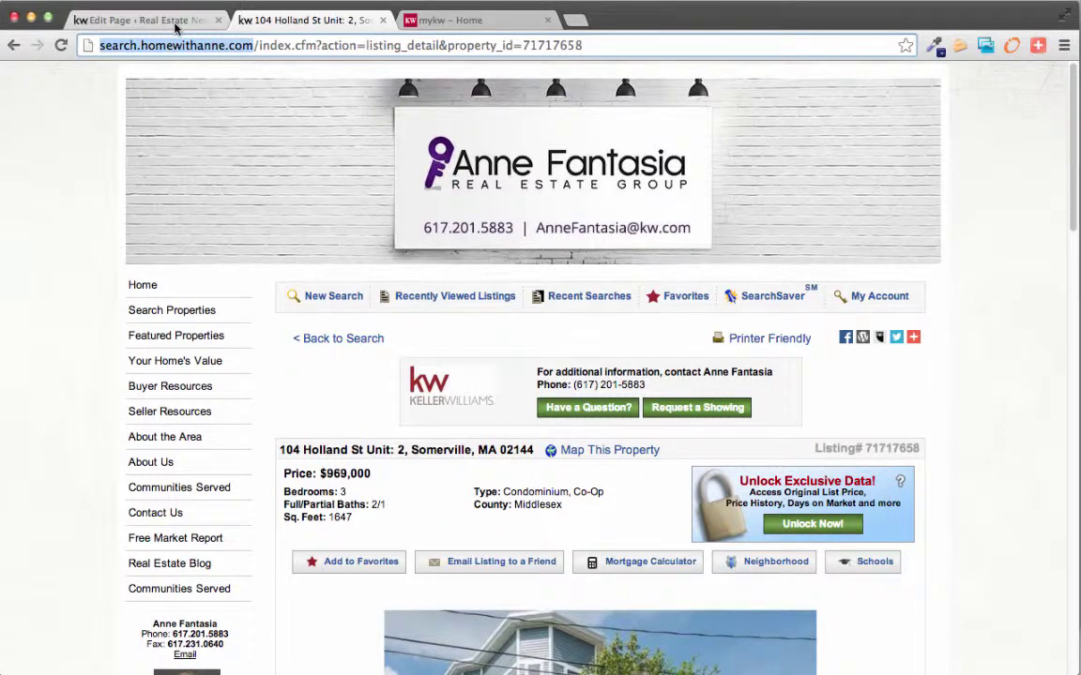
Compare the published page's permalink in the WordPress editor with the web address of the listing detail page
{"action": "left_click", "coordinate": [200, 13]}
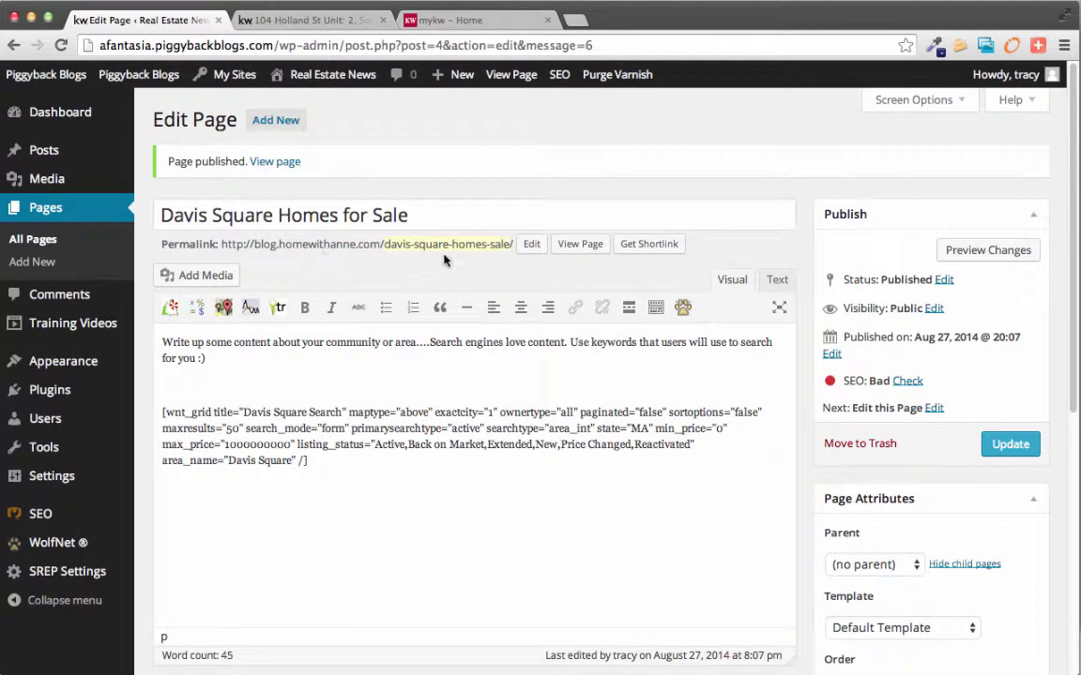
{"action": "left_click_drag", "start_coordinate": [511, 244], "coordinate": [220, 244]}
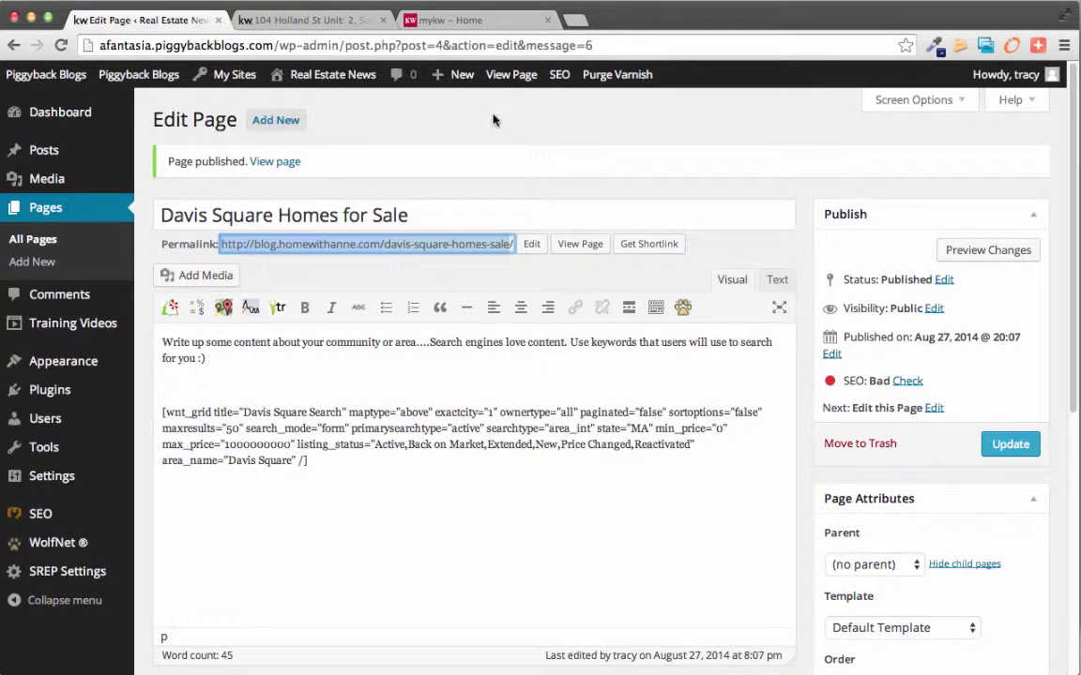
{"action": "left_click", "coordinate": [319, 21]}
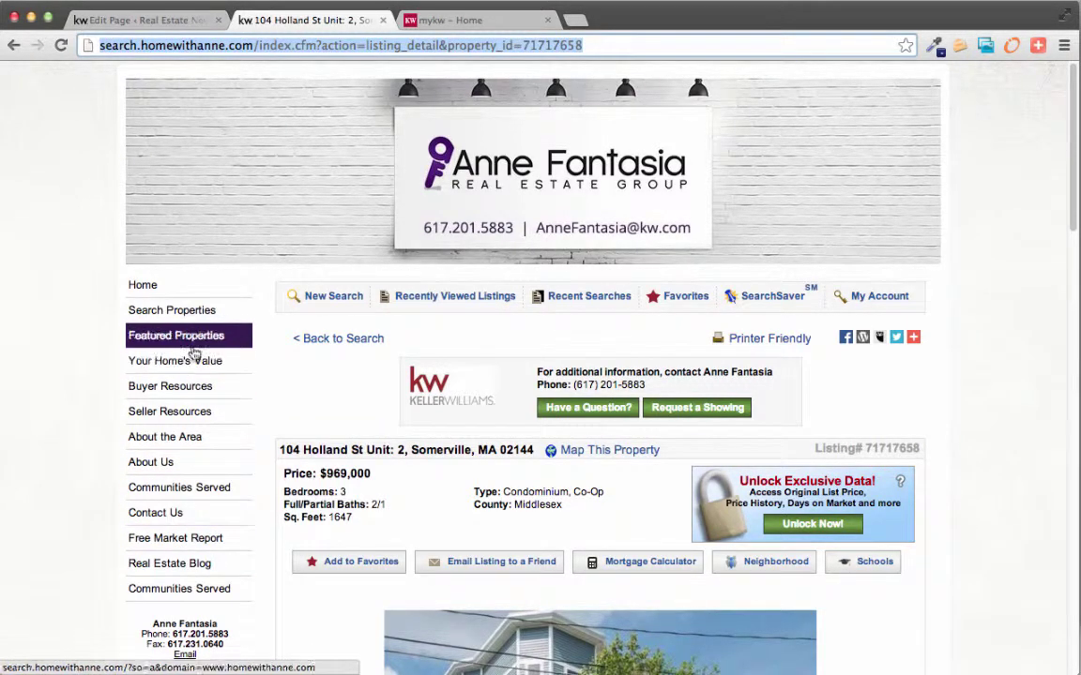
Switch to the mykw site and open the additional category settings for website navigation in the Agent Website Admin Tool
{"action": "left_click", "coordinate": [459, 20]}
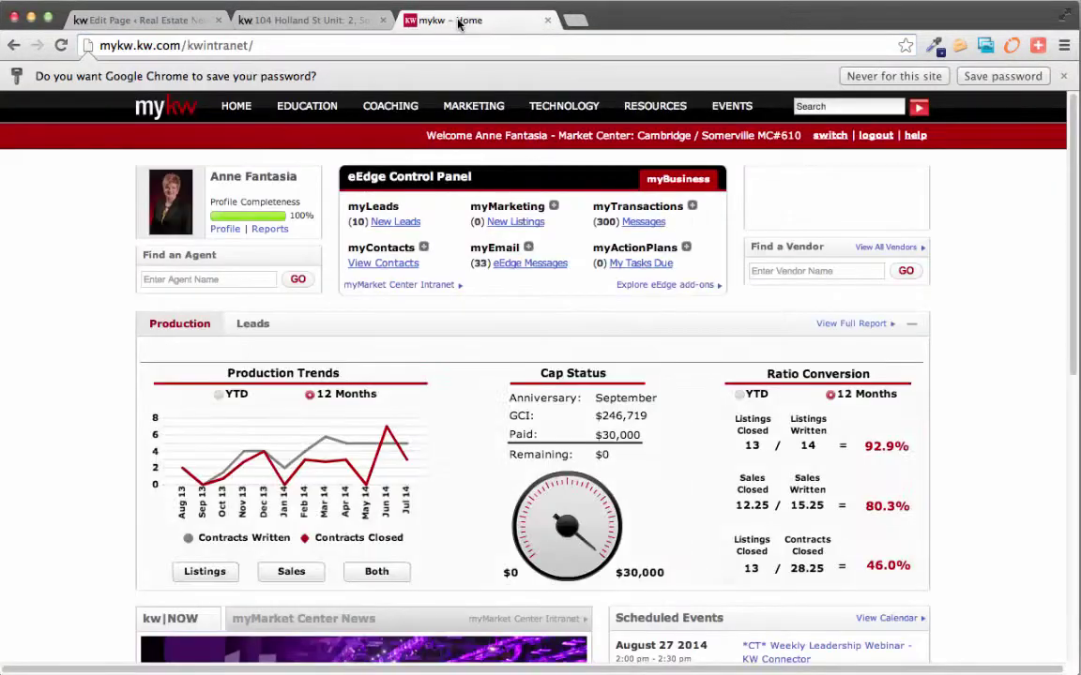
{"action": "mouse_move", "coordinate": [517, 107]}
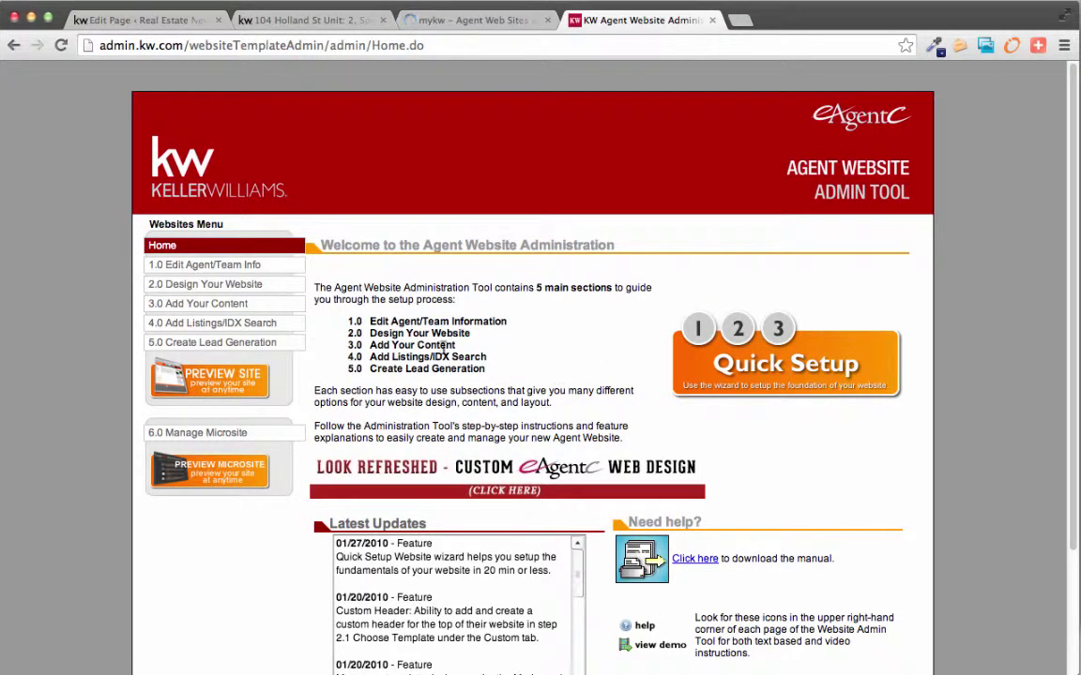
{"action": "left_click", "coordinate": [230, 306]}
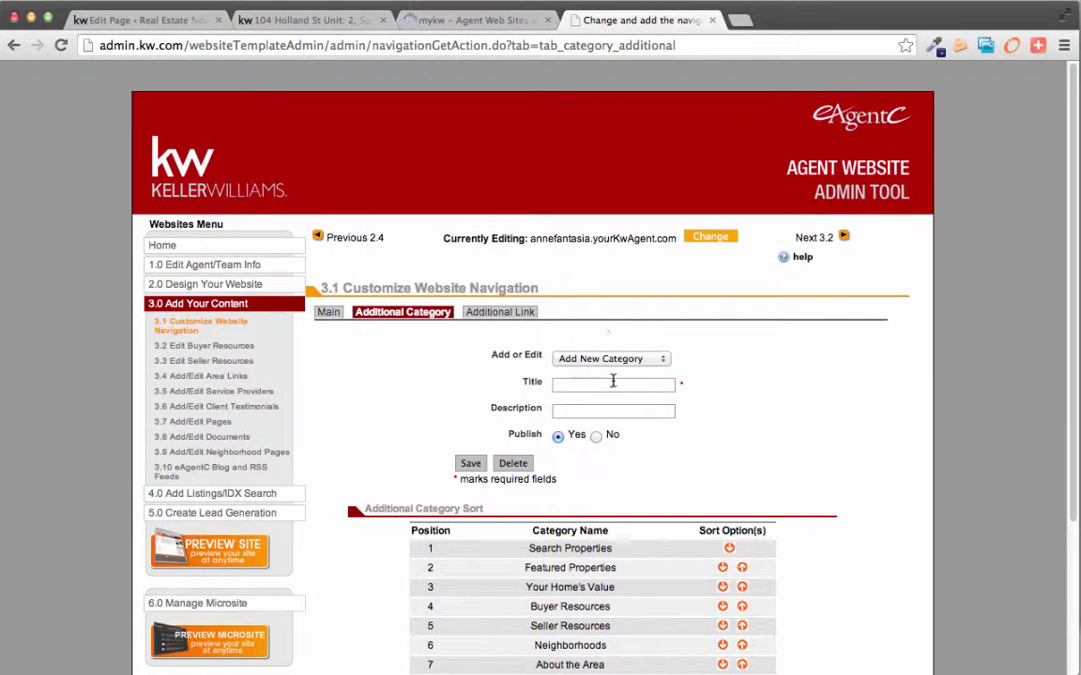
Create and save a website navigation category titled "Homes for Sale in Somerville"
{"action": "left_click", "coordinate": [583, 383]}
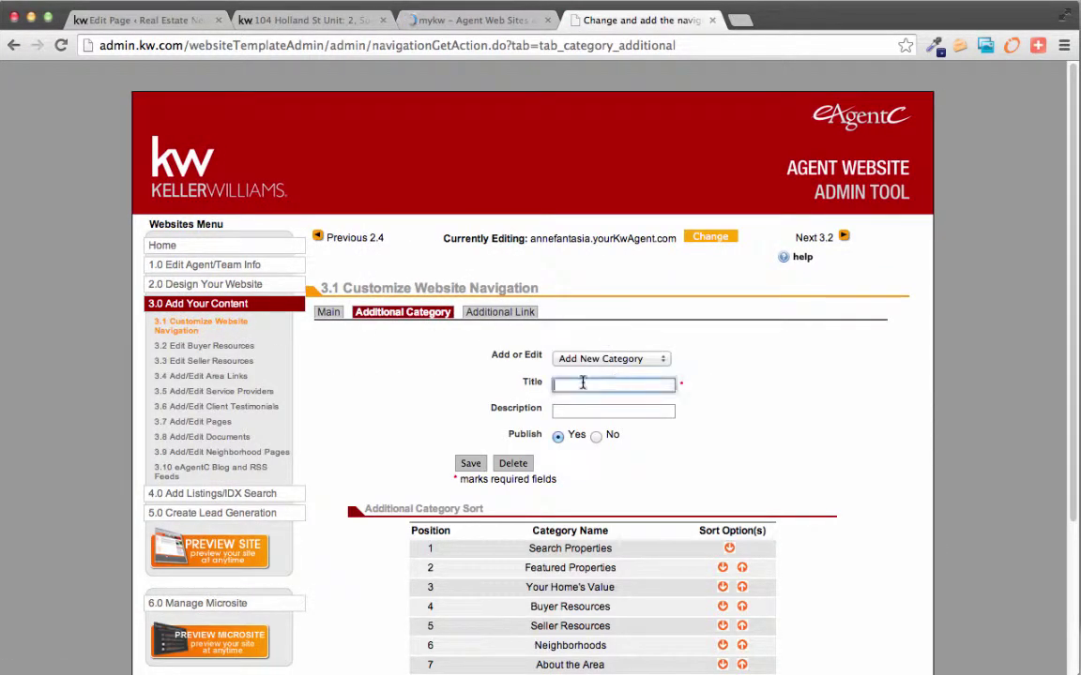
{"action": "type", "text": "Homes f"}
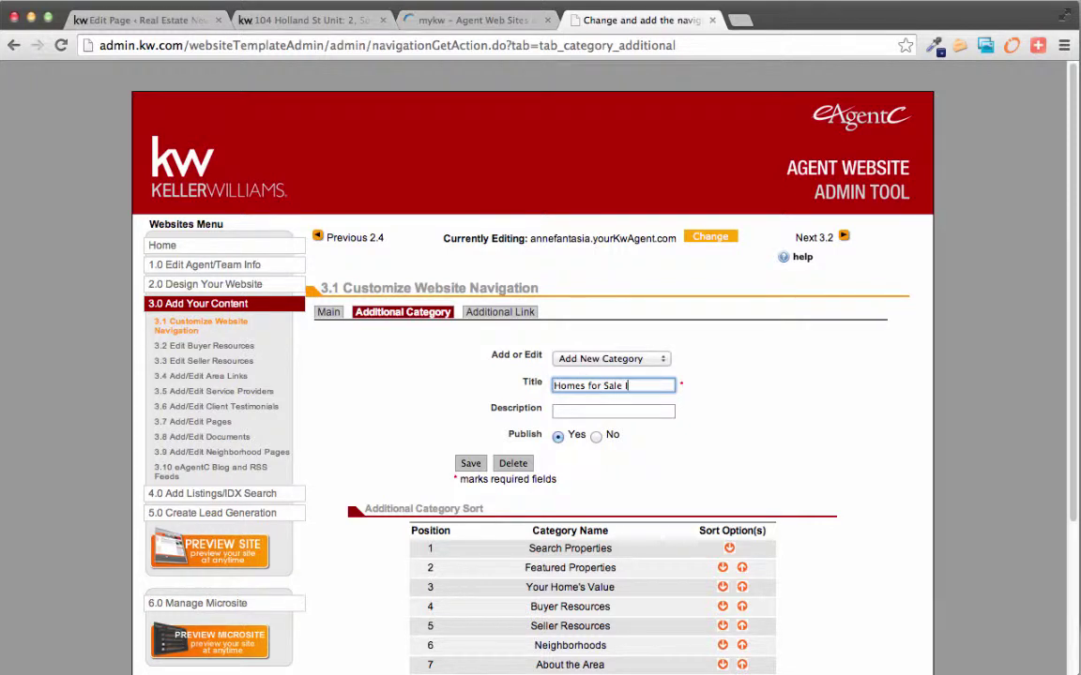
{"action": "type", "text": "or Sale in Somerville"}
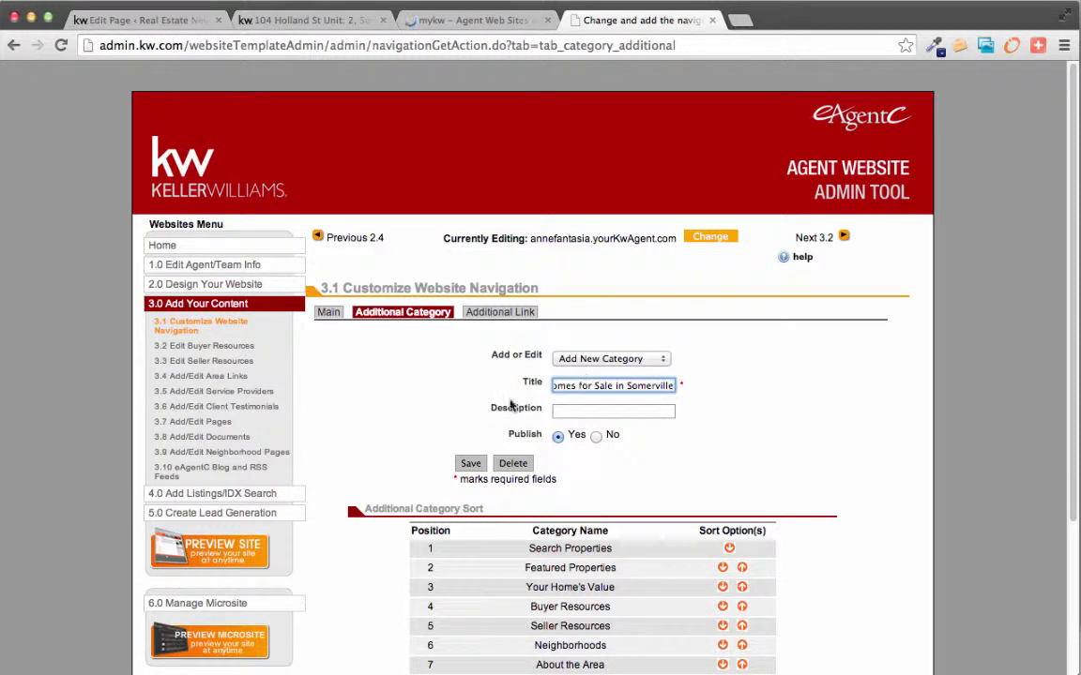
{"action": "left_click", "coordinate": [470, 466]}
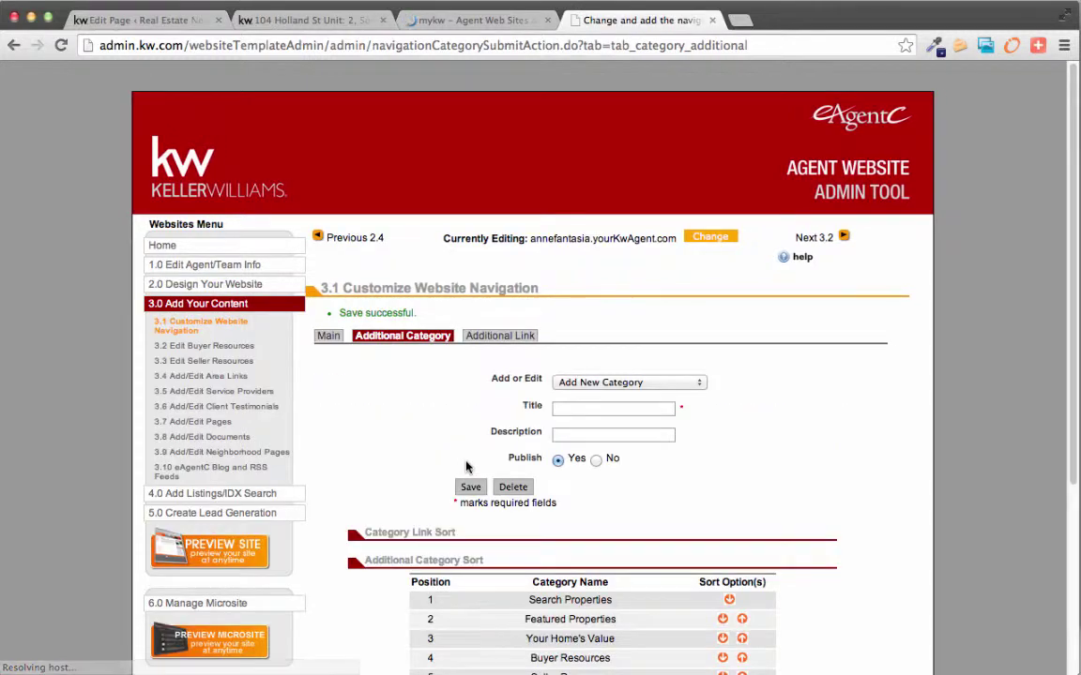
Start a new additional navigation link and copy the Davis Square page's permalink from the WordPress editor for it
{"action": "left_click", "coordinate": [516, 343]}
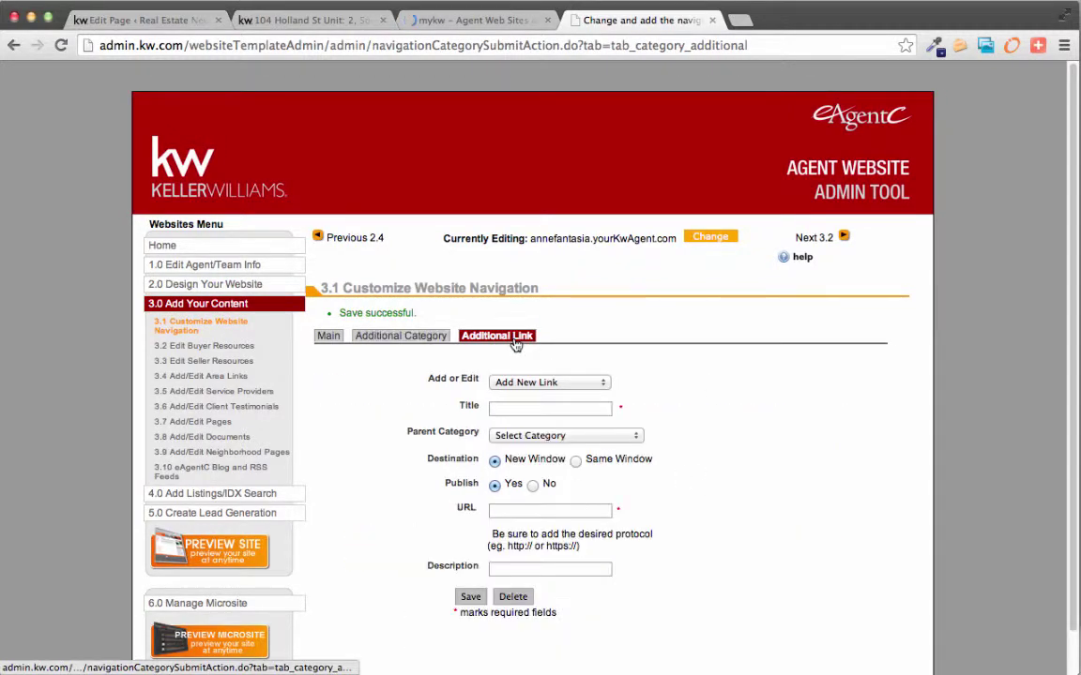
{"action": "left_click", "coordinate": [325, 20]}
{"action": "left_click", "coordinate": [178, 20]}
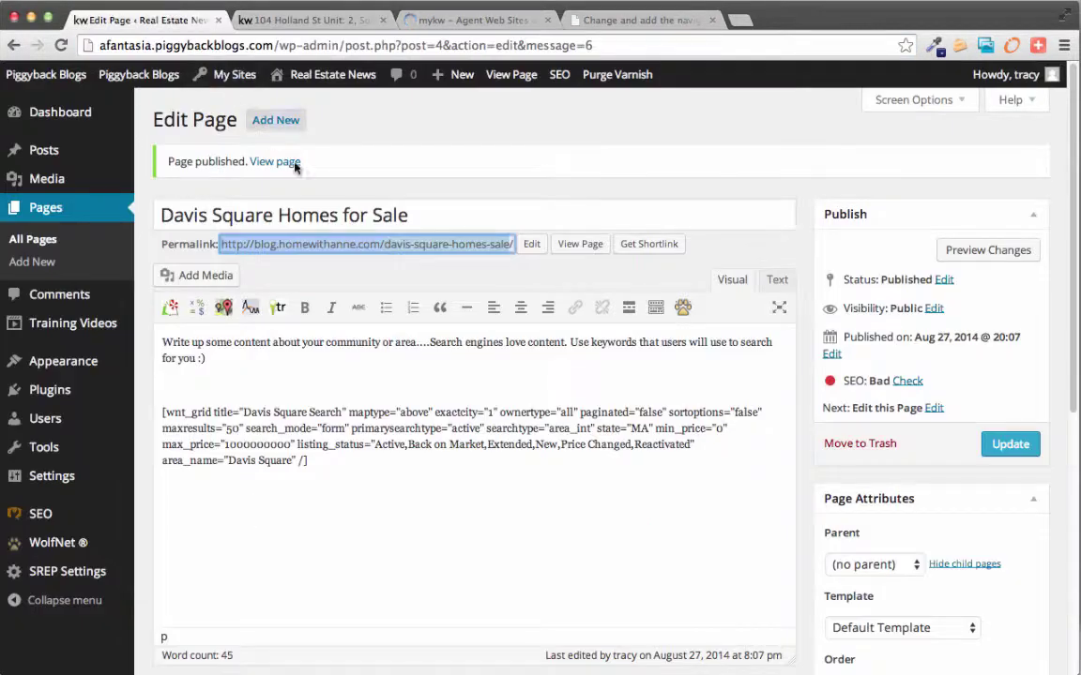
{"action": "right_click", "coordinate": [345, 244]}
{"action": "left_click", "coordinate": [377, 252]}
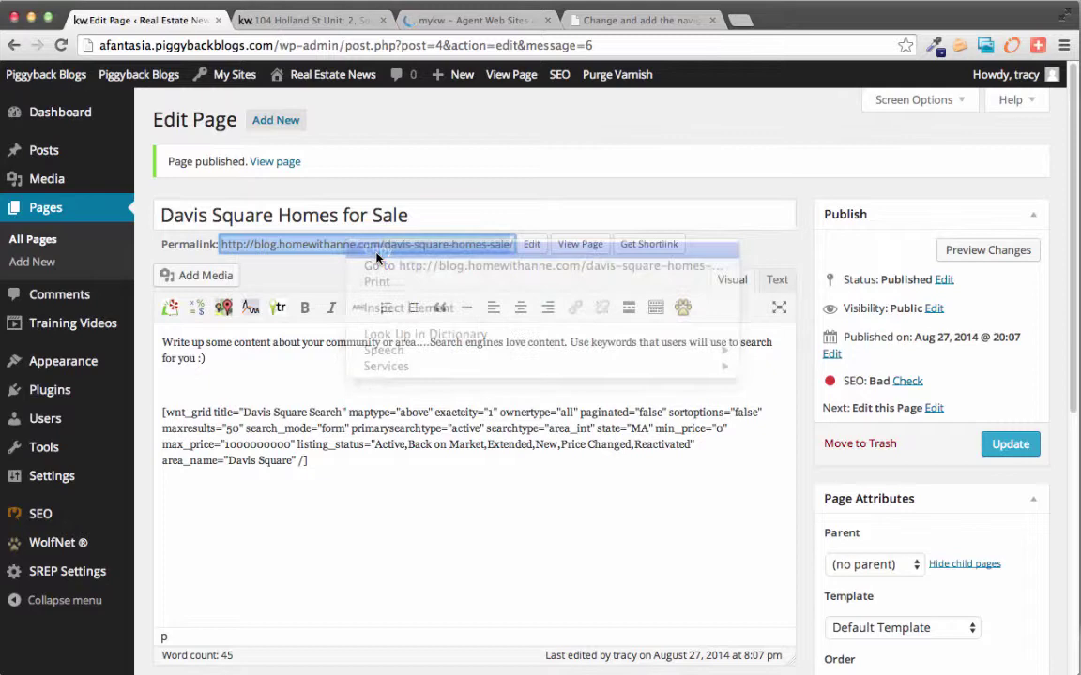
{"action": "left_click", "coordinate": [610, 19]}
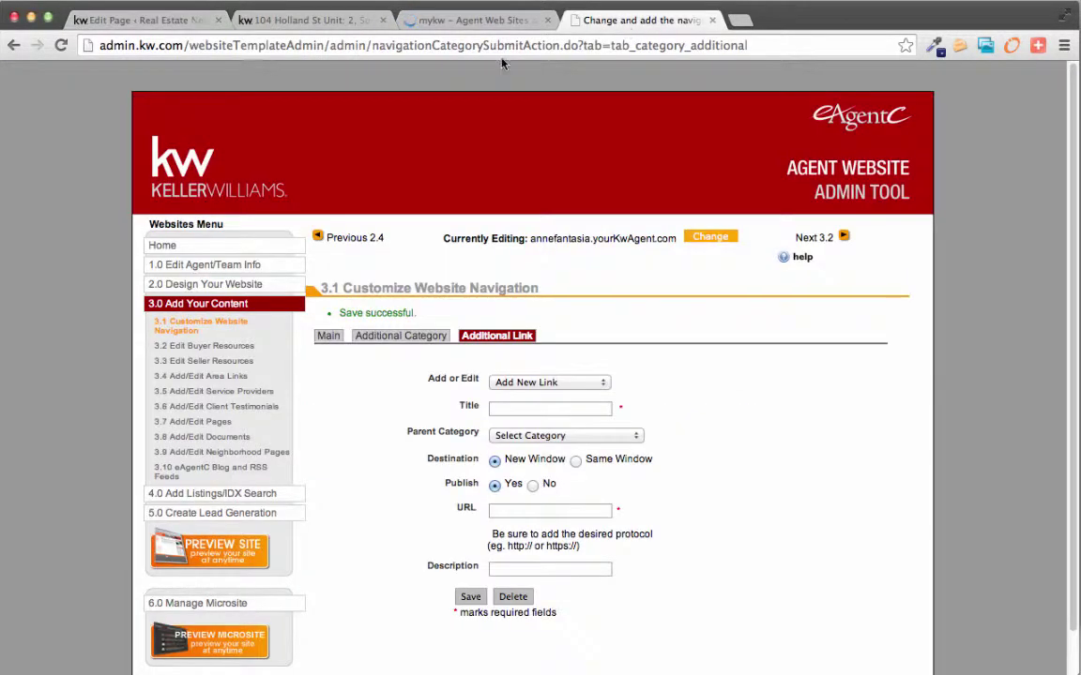
Title the new link "Davis Square", make it open in the same window, and place it under Homes for Sale in Somerville
{"action": "left_click", "coordinate": [522, 408]}
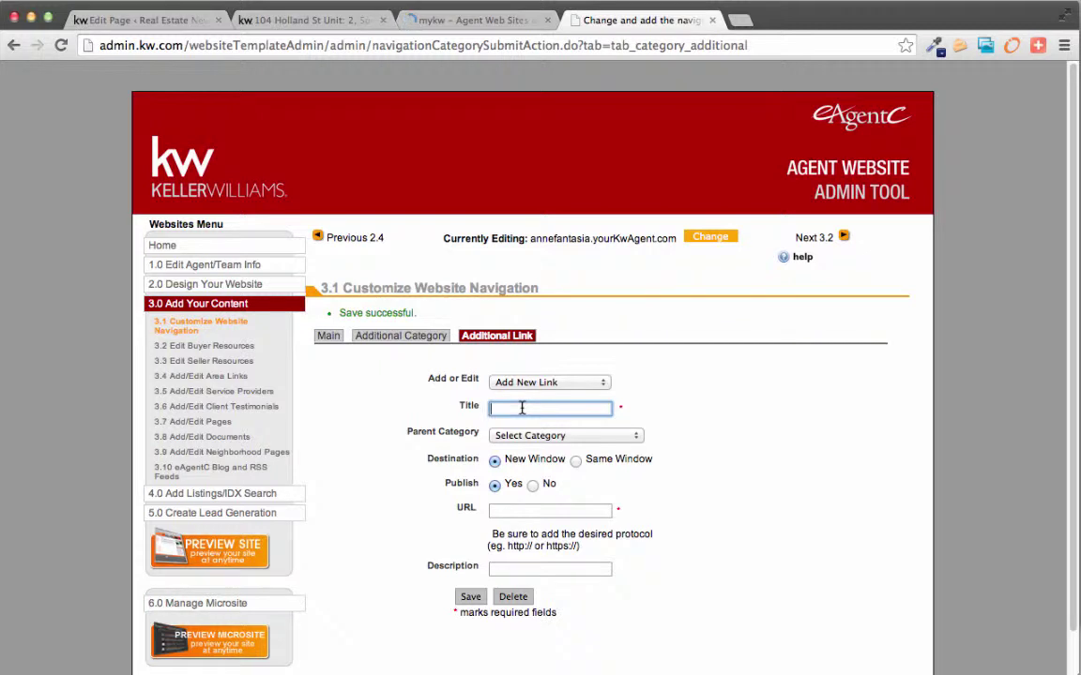
{"action": "type", "text": "Davis Square"}
{"action": "left_click", "coordinate": [575, 460]}
{"action": "left_click", "coordinate": [544, 436]}
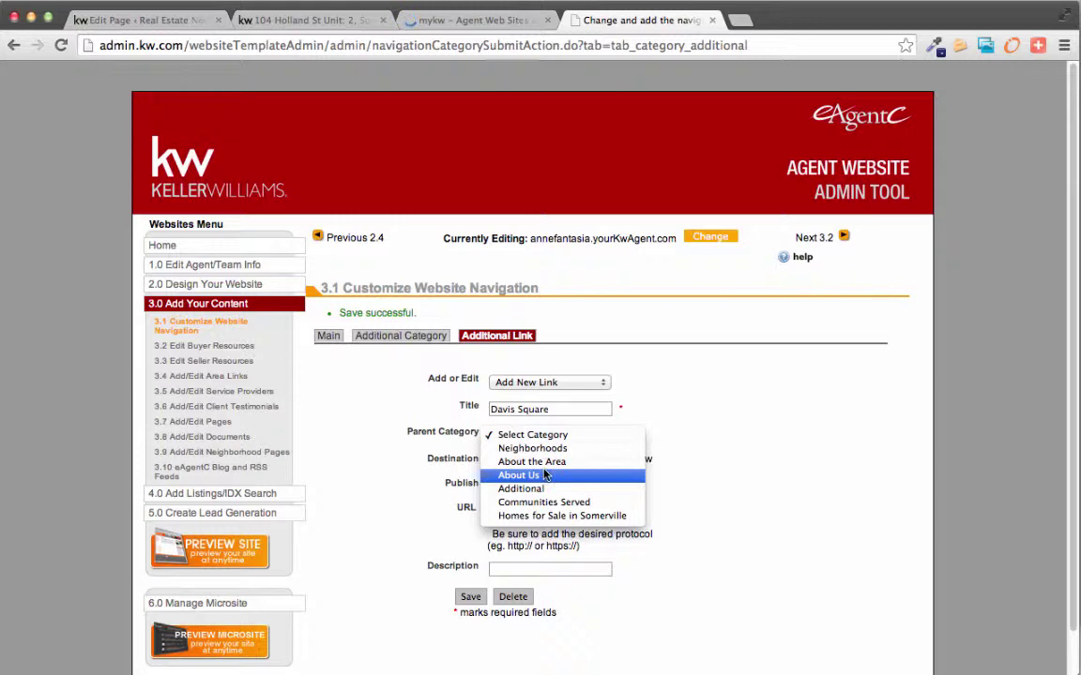
{"action": "left_click", "coordinate": [550, 516]}
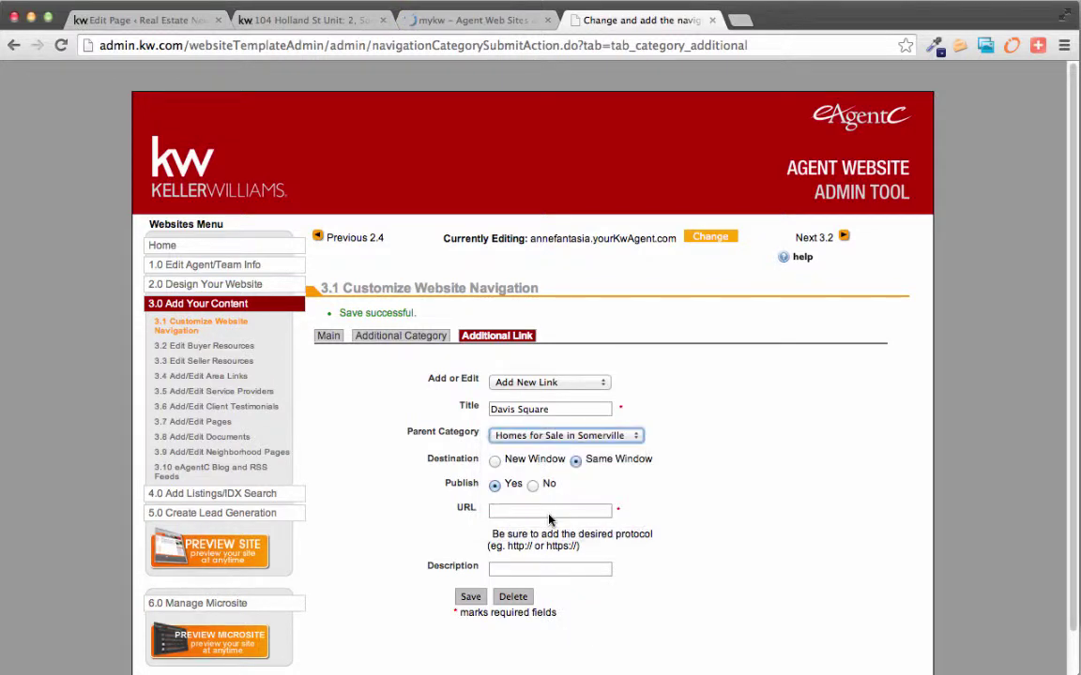
{"action": "left_click", "coordinate": [560, 509]}
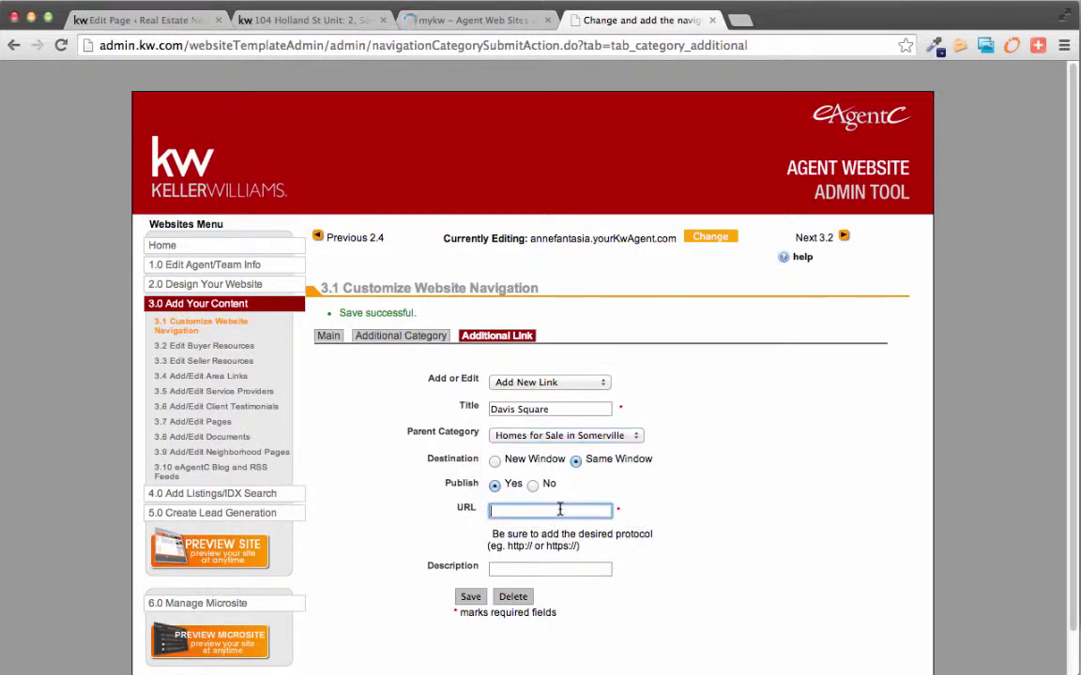
{"action": "key", "text": "super+v"}
{"action": "left_click_drag", "start_coordinate": [608, 510], "coordinate": [492, 512]}
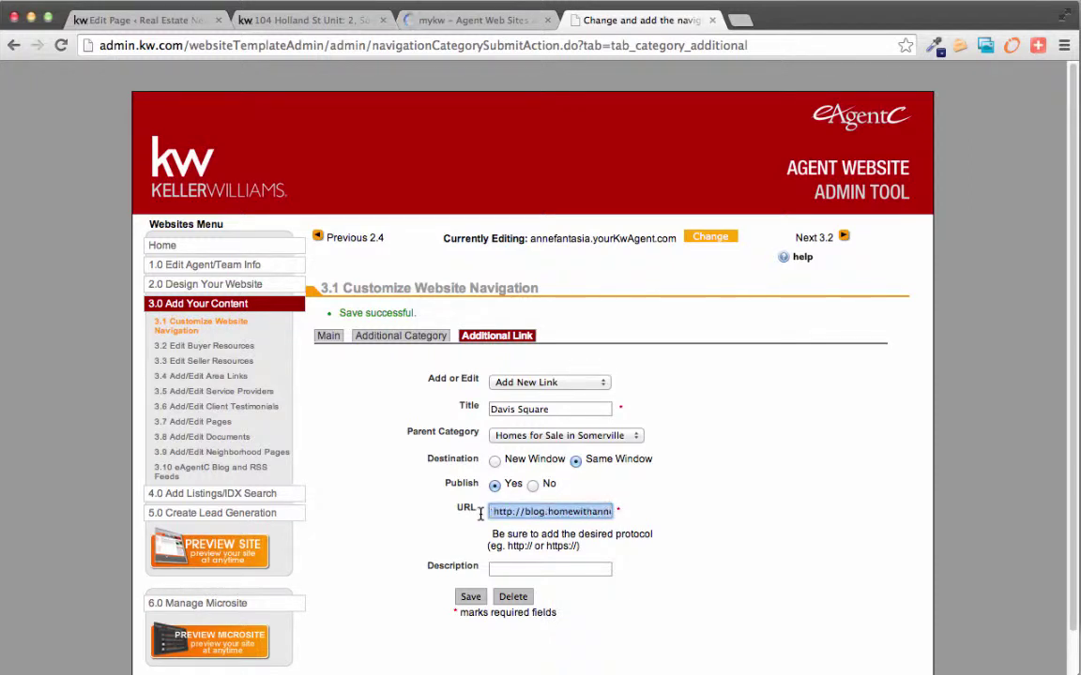
{"action": "left_click", "coordinate": [492, 512]}
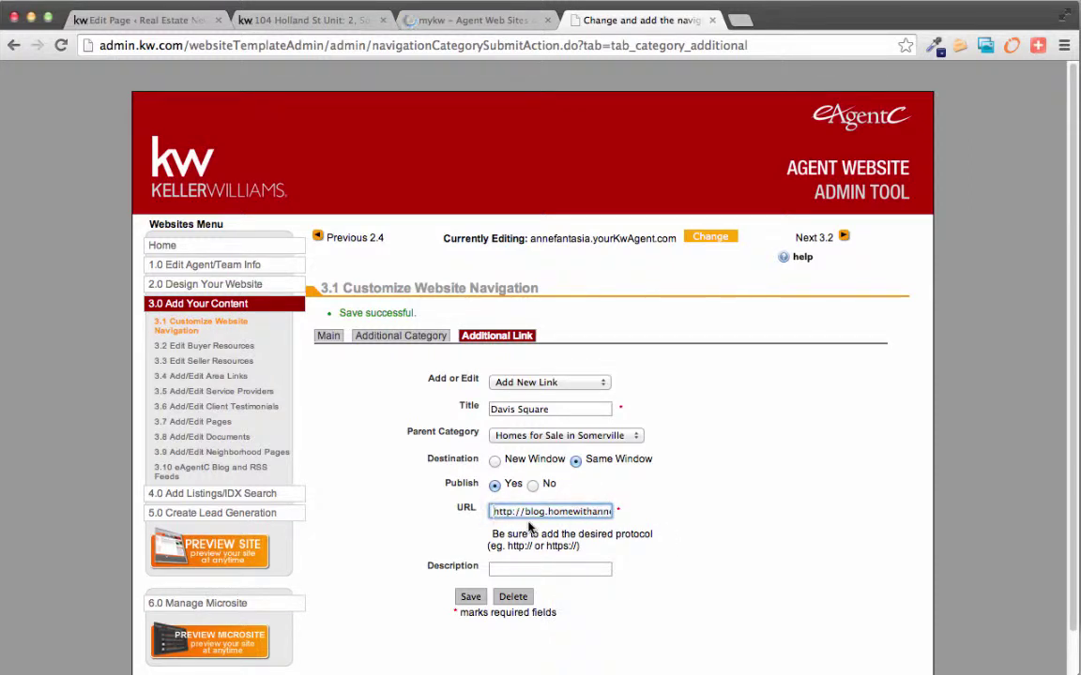
{"action": "left_click_drag", "start_coordinate": [491, 512], "coordinate": [665, 524]}
{"action": "key", "text": "super+v"}
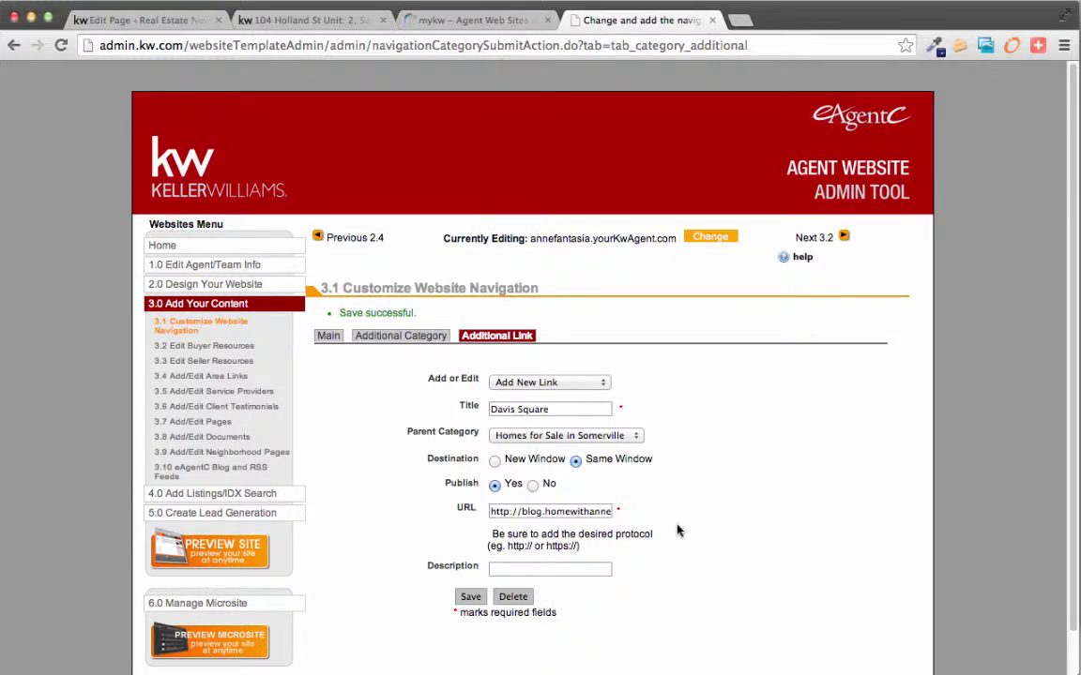
{"action": "left_click", "coordinate": [470, 598]}
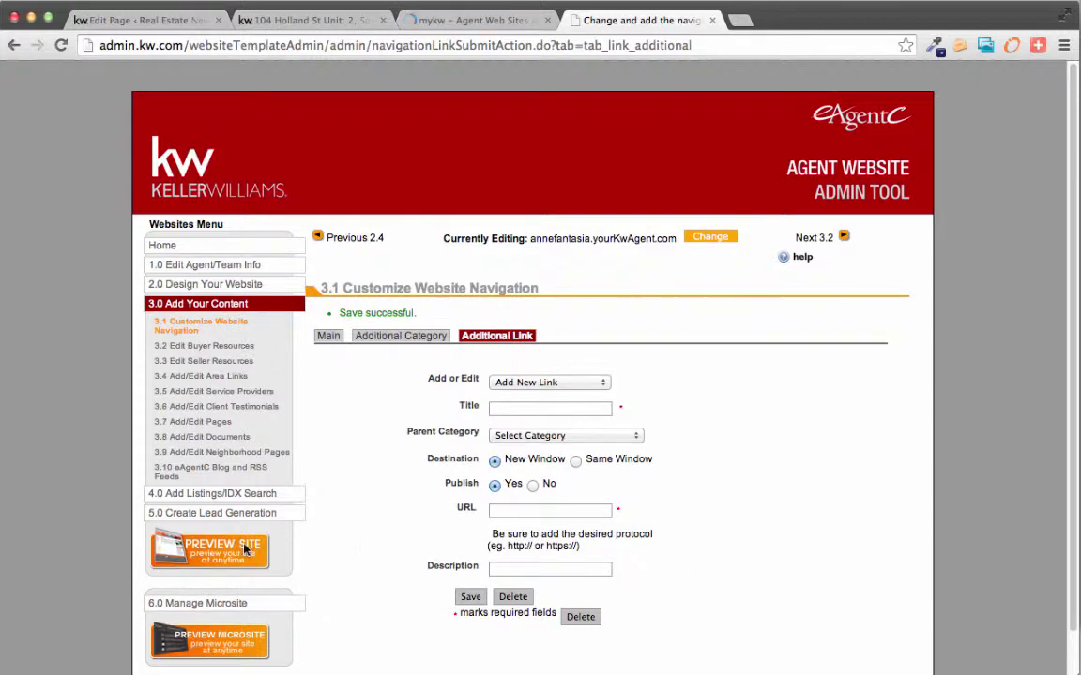
Preview the agent website and test the Davis Square link under Homes for Sale in Somerville
{"action": "left_click", "coordinate": [246, 551]}
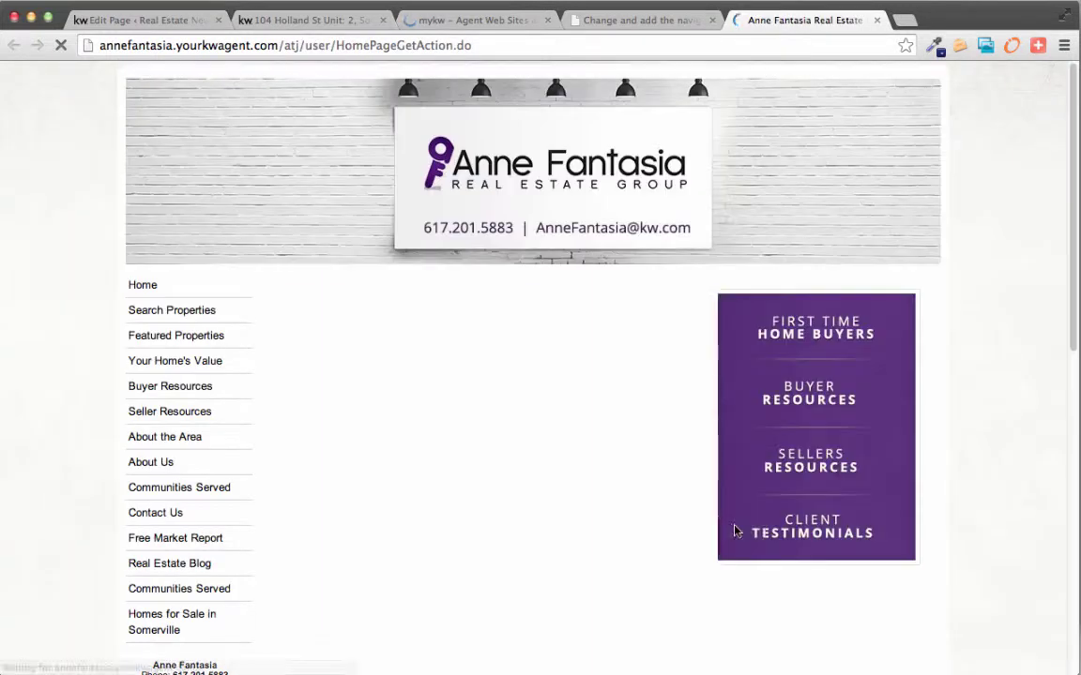
{"action": "mouse_move", "coordinate": [156, 633]}
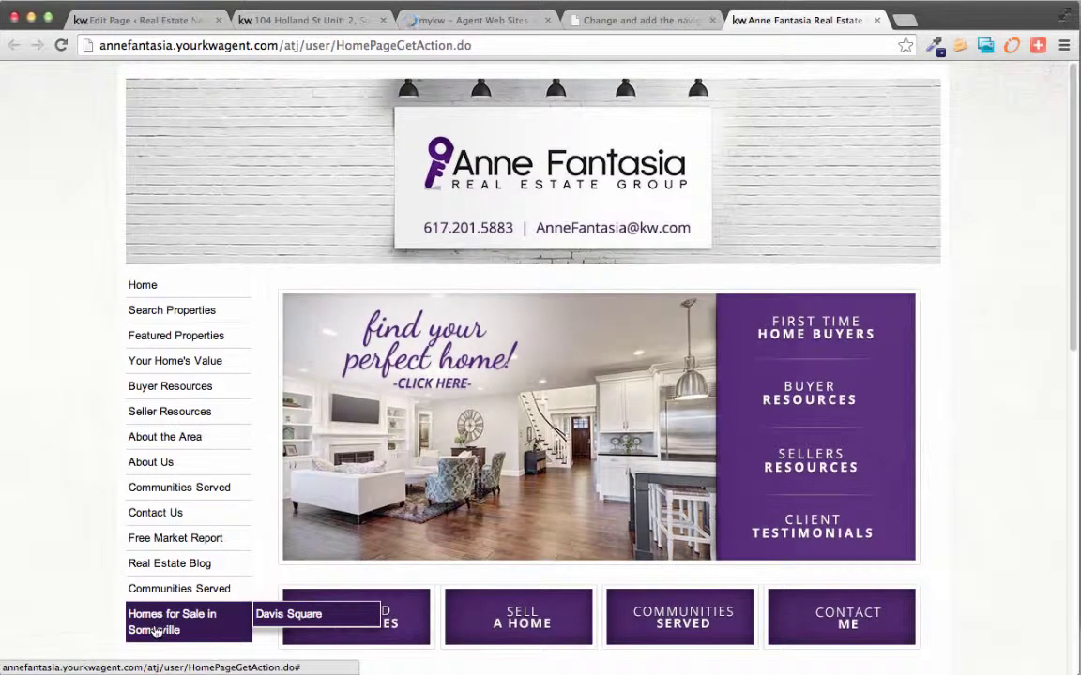
{"action": "left_click", "coordinate": [280, 624]}
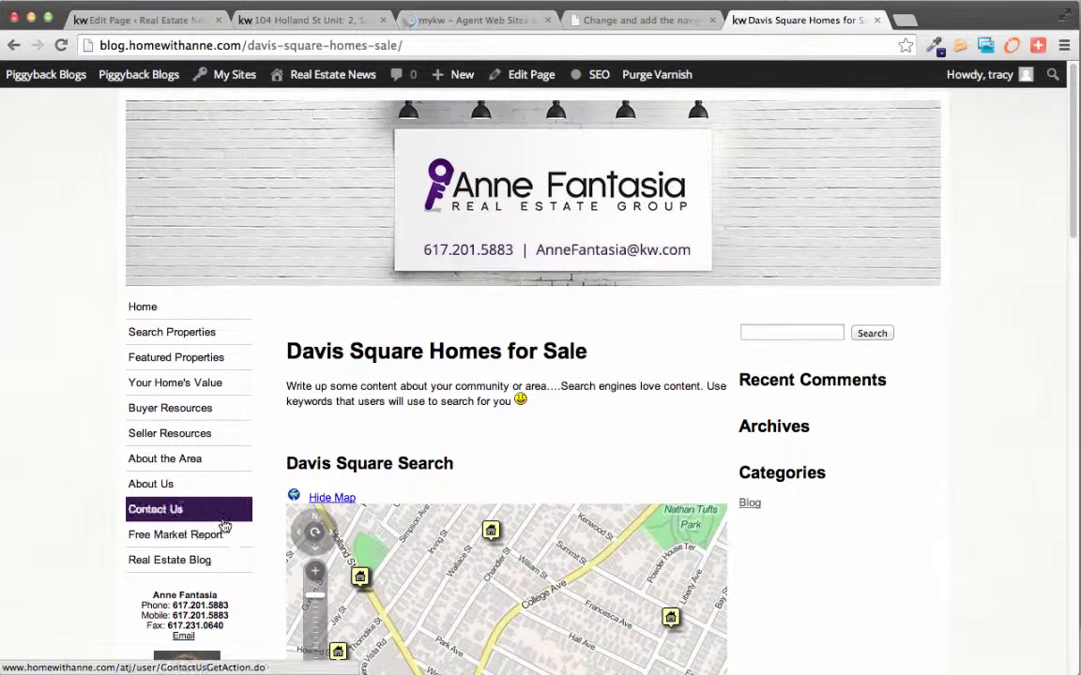
Go to the WordPress dashboard's eAgentC appearance settings and refresh the template from the agent site's URL
{"action": "mouse_move", "coordinate": [282, 79]}
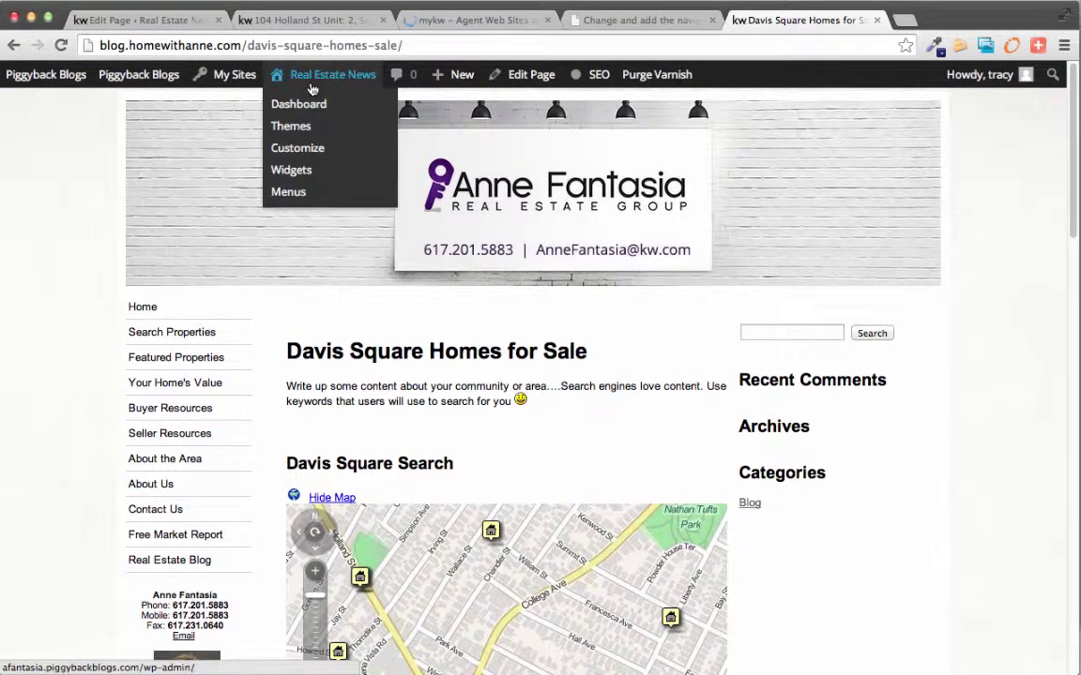
{"action": "left_click", "coordinate": [310, 106]}
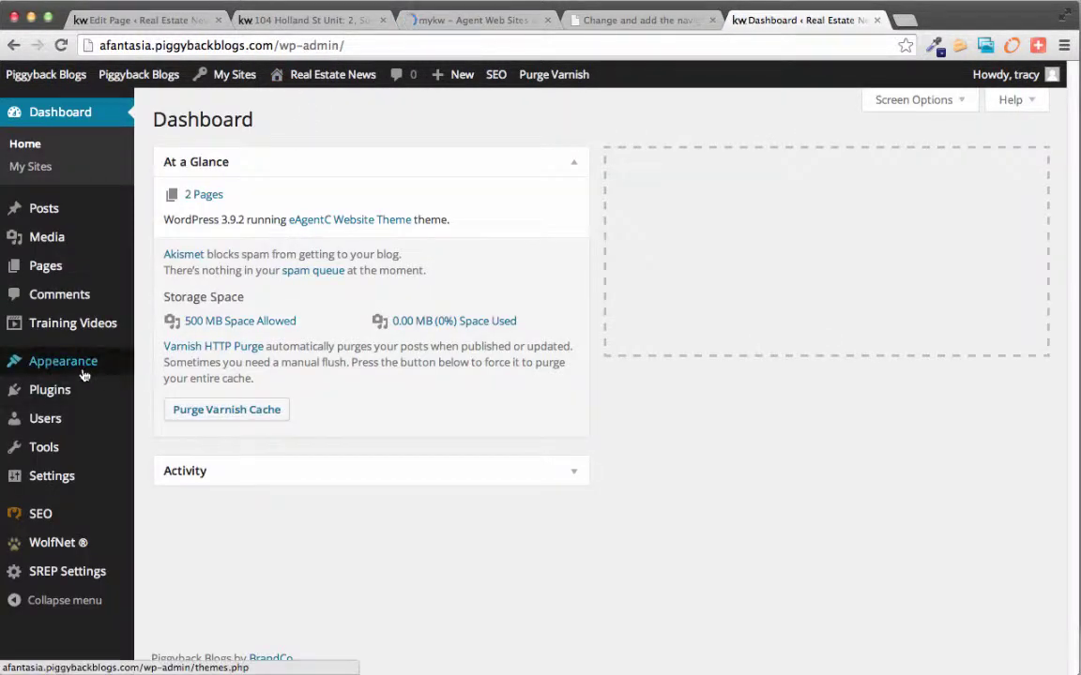
{"action": "mouse_move", "coordinate": [83, 374]}
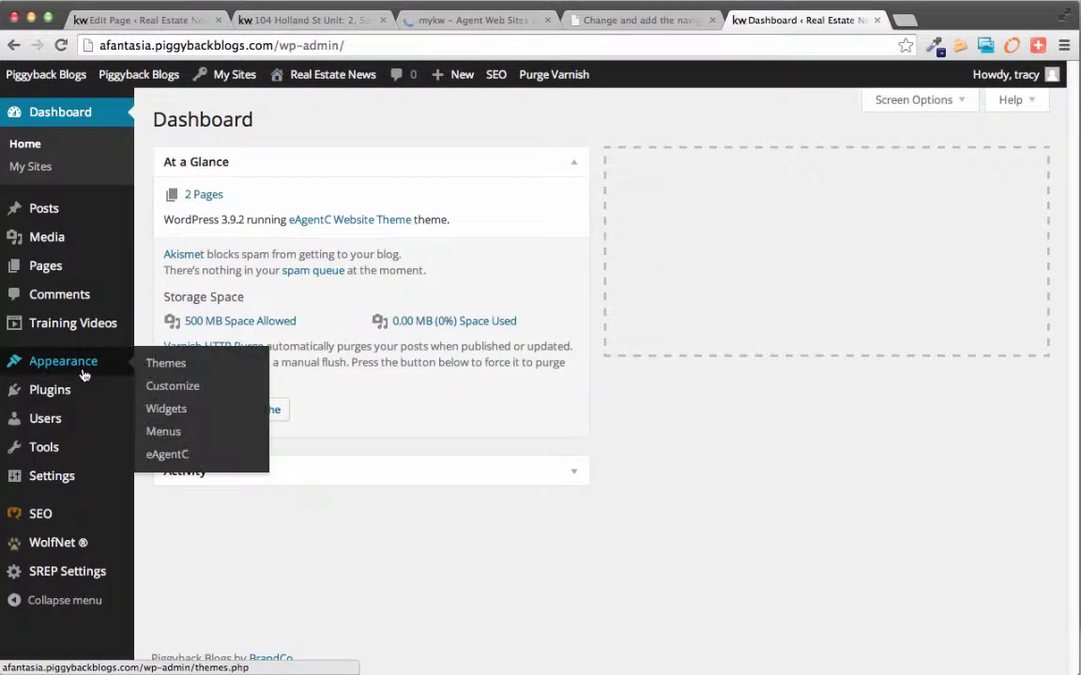
{"action": "left_click", "coordinate": [184, 456]}
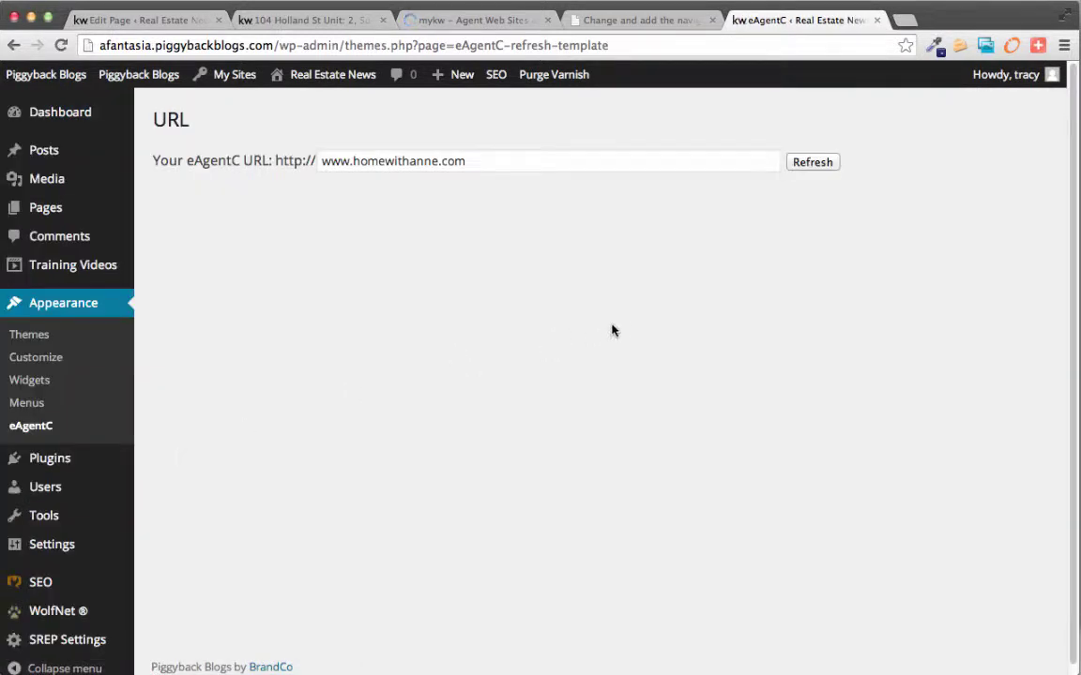
{"action": "left_click", "coordinate": [809, 163]}
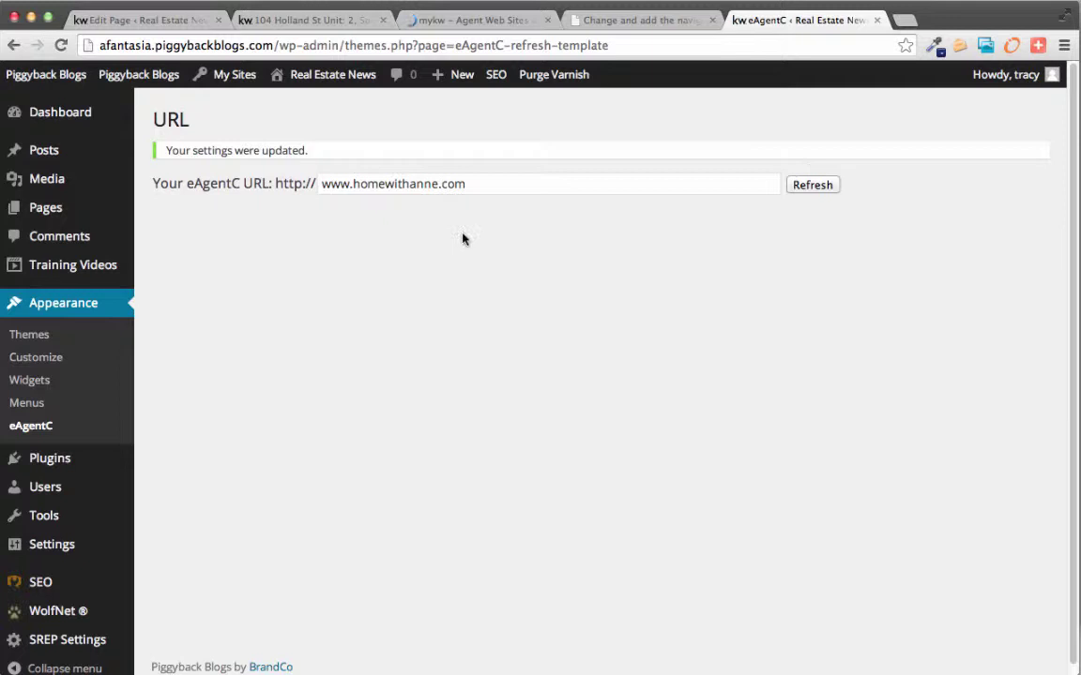
Visit the blog, open Davis Square under Homes for Sale in Somerville, and review the page's map and listings
{"action": "mouse_move", "coordinate": [333, 75]}
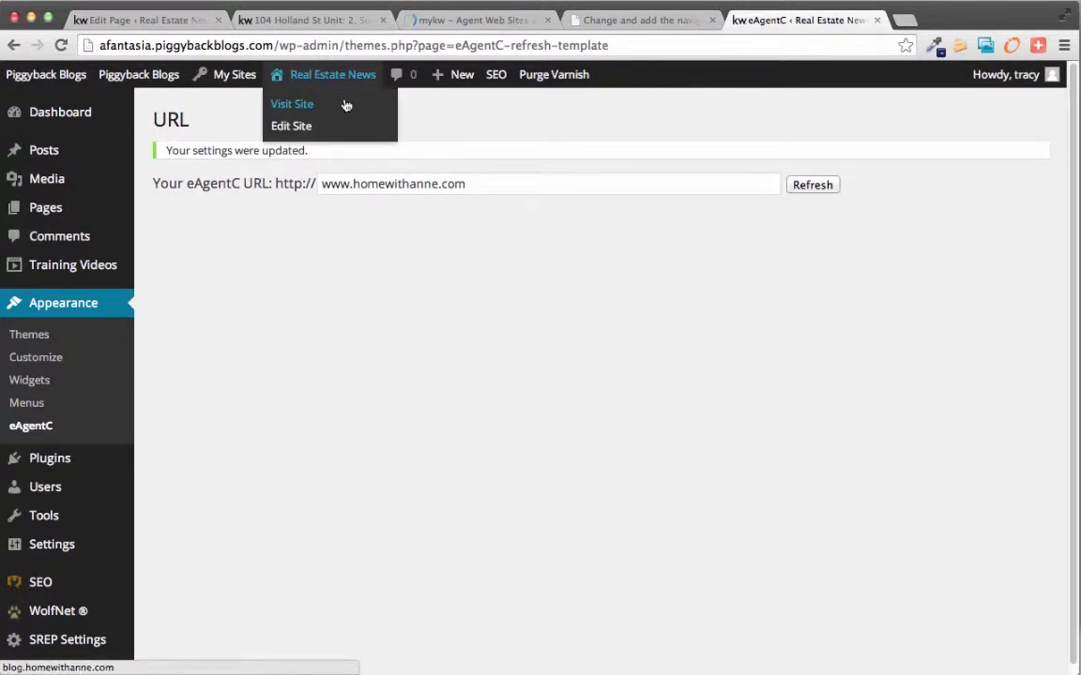
{"action": "left_click", "coordinate": [346, 104]}
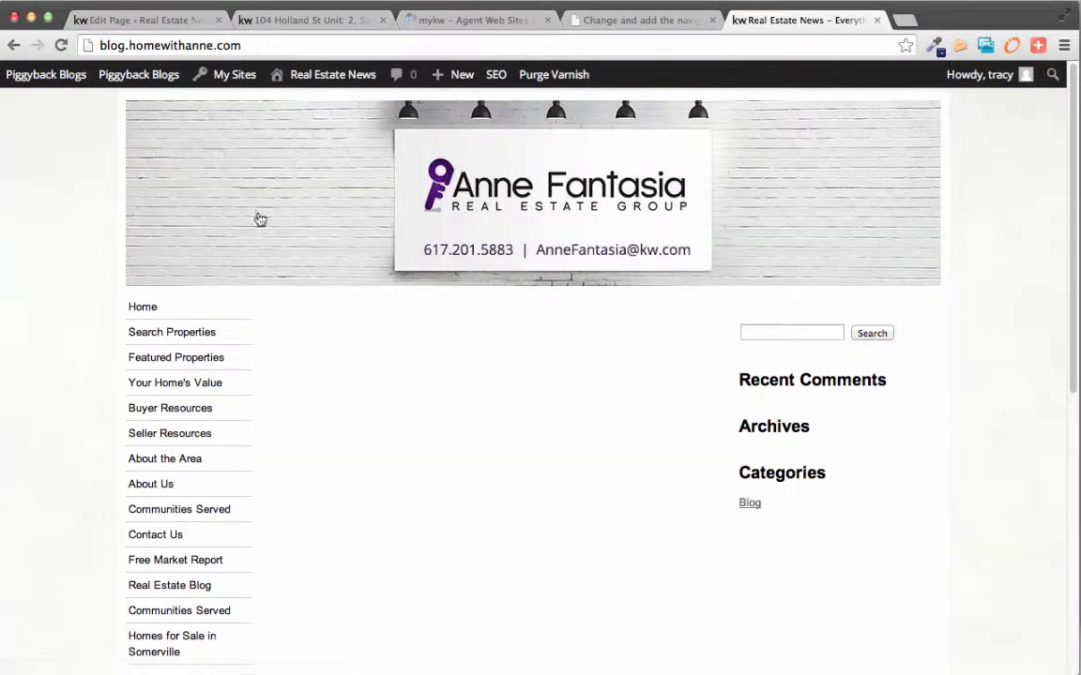
{"action": "scroll", "coordinate": [53, 438], "scroll_direction": "down", "scroll_amount": 1}
{"action": "mouse_move", "coordinate": [187, 612]}
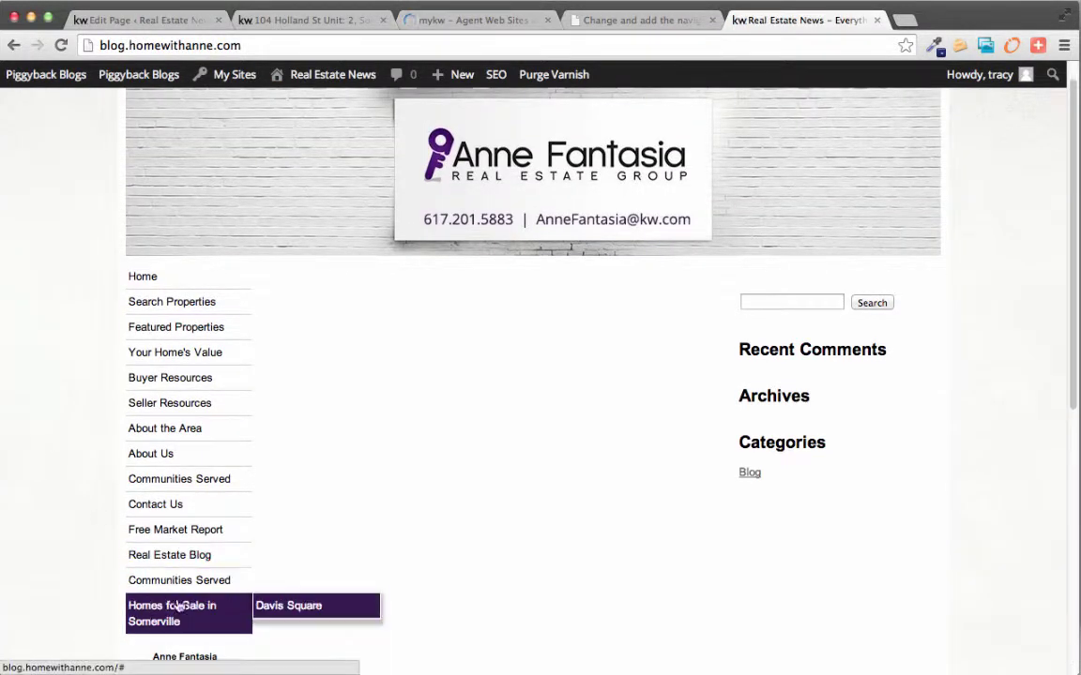
{"action": "left_click", "coordinate": [317, 608]}
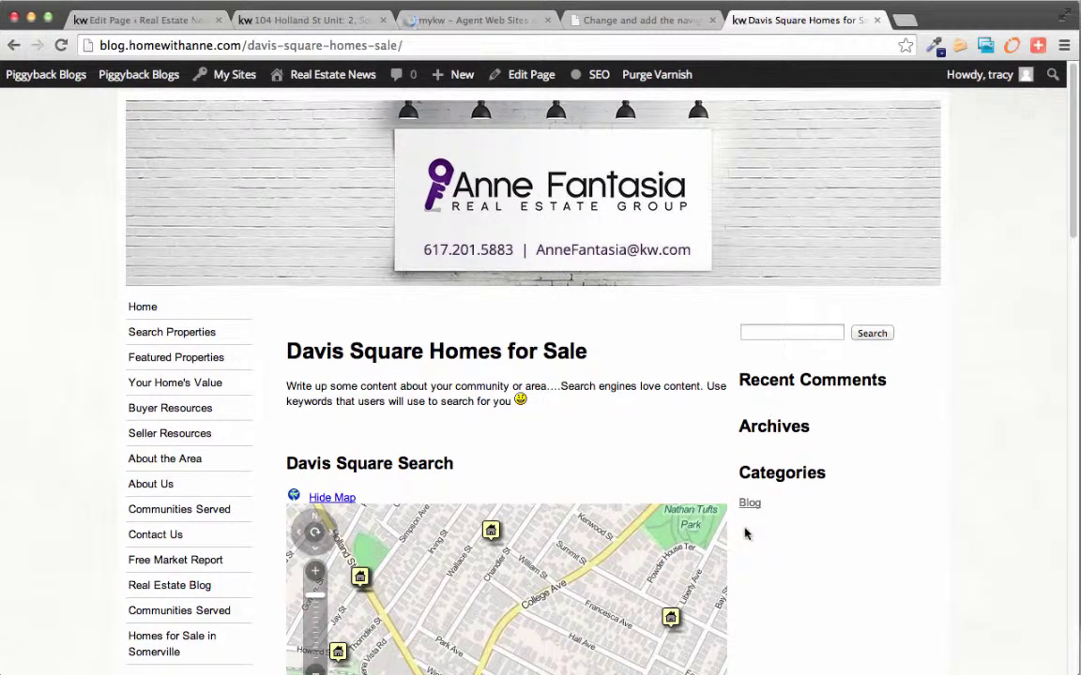
{"action": "scroll", "coordinate": [745, 531], "scroll_direction": "down", "scroll_amount": 3}
{"action": "scroll", "coordinate": [744, 534], "scroll_direction": "down", "scroll_amount": 20}
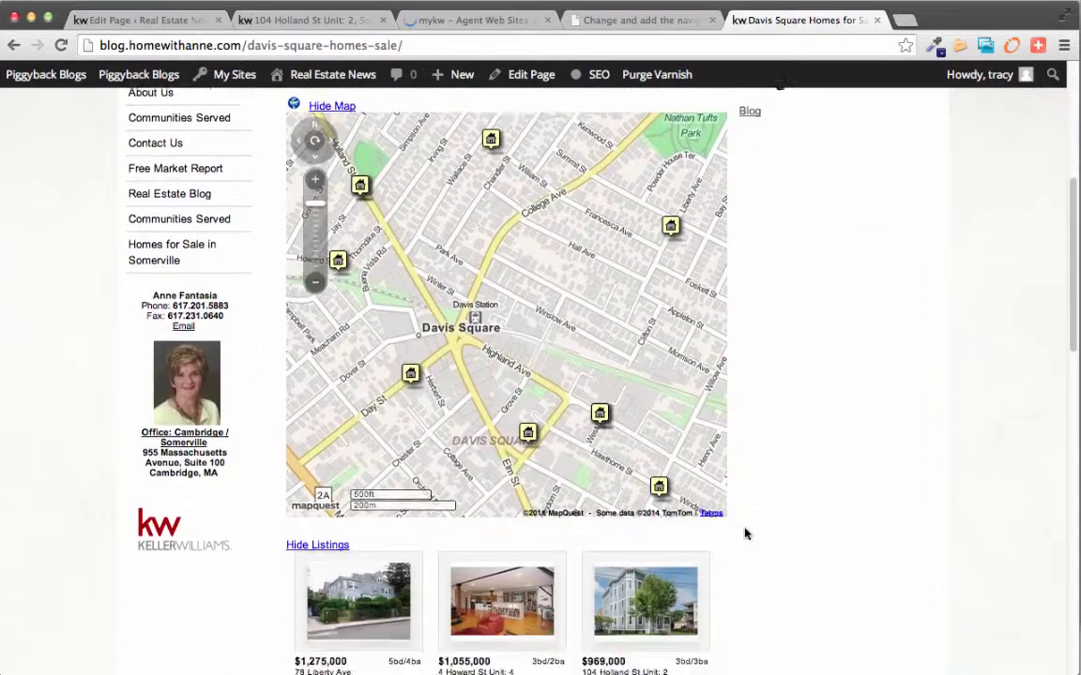
{"action": "scroll", "coordinate": [744, 533], "scroll_direction": "up", "scroll_amount": 20}
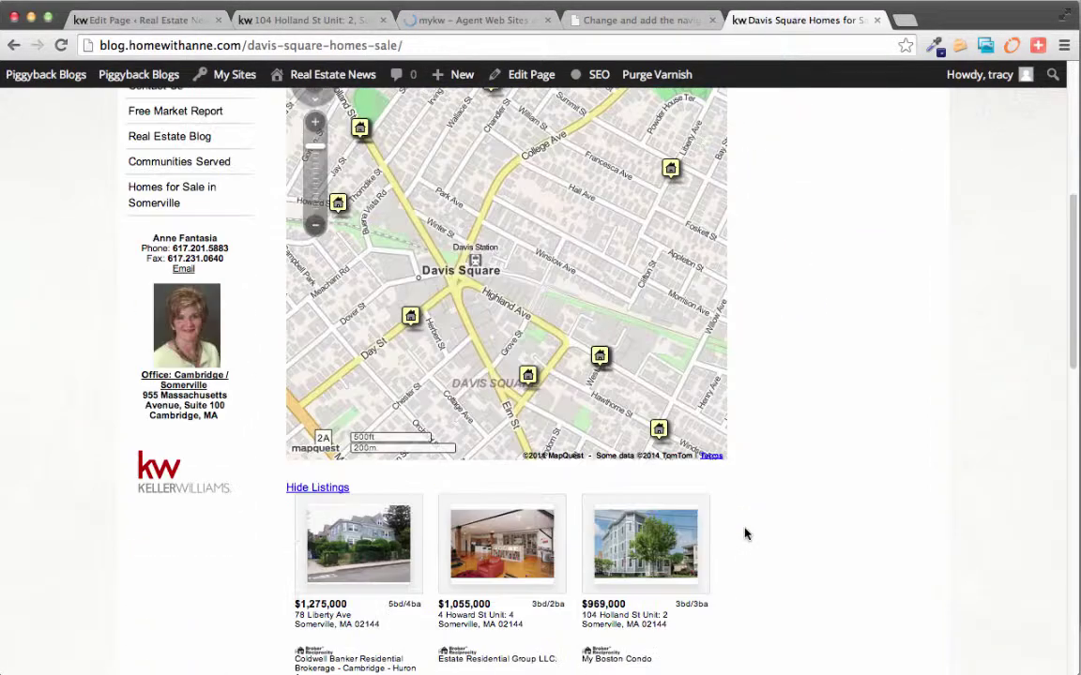